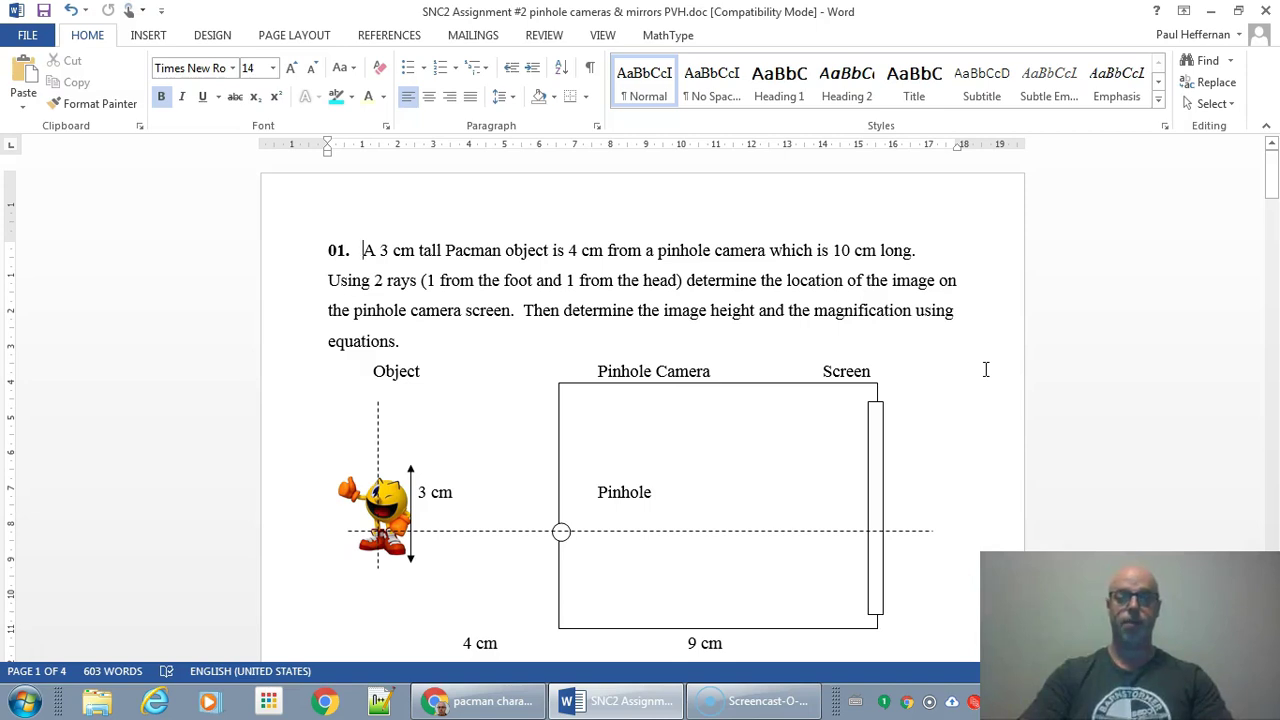
# Change the camera length label from 9 cm to 10 cm
pyautogui.click(978, 371)
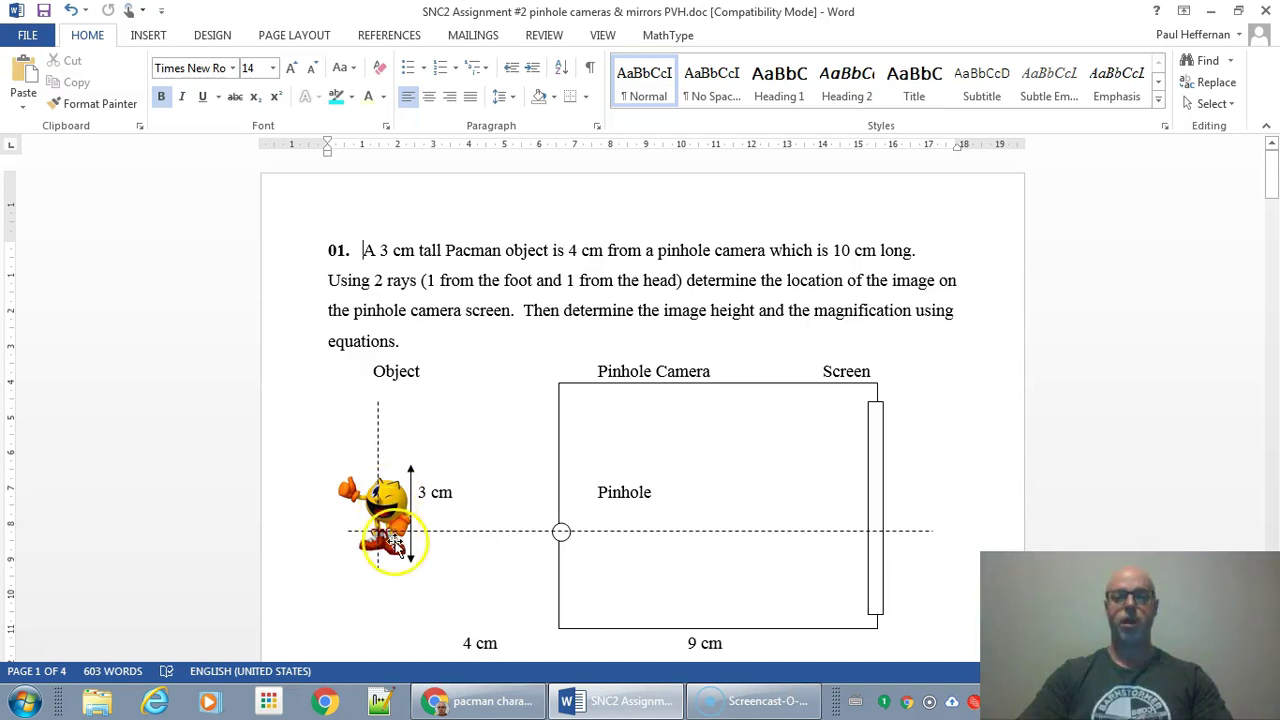
pyautogui.scroll(-1, 531, 543)
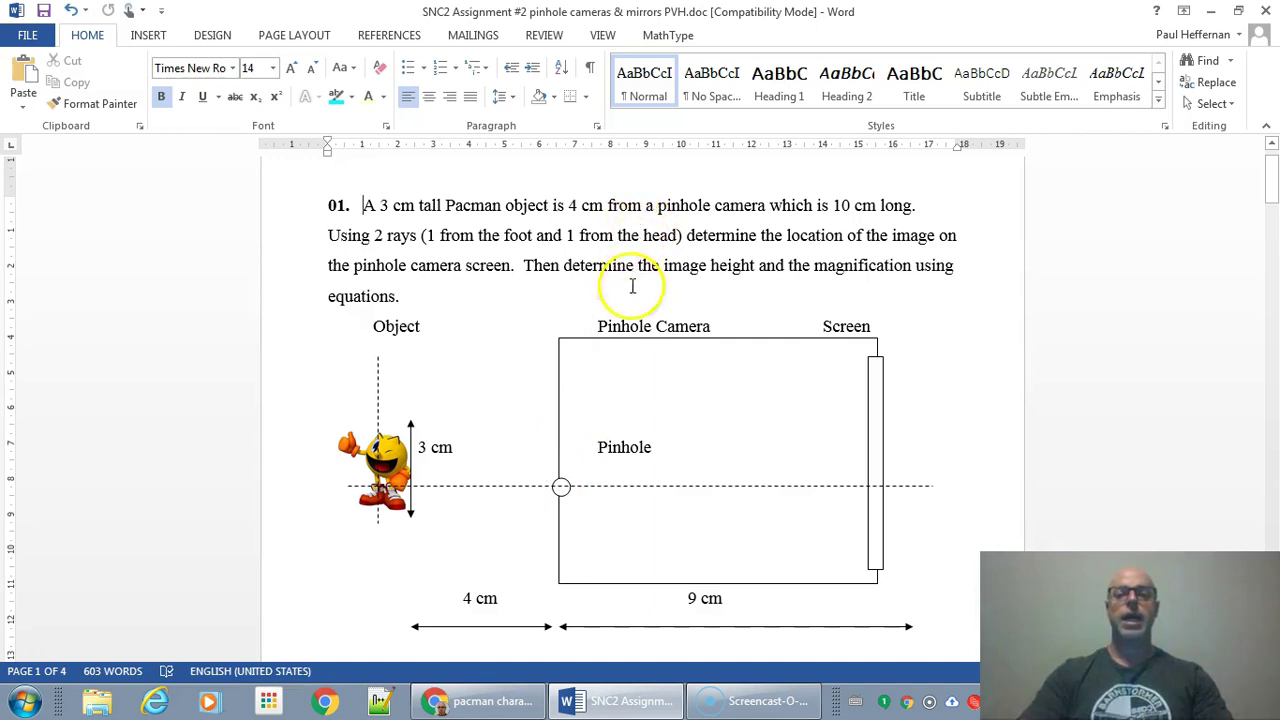
pyautogui.doubleClick(693, 600)
pyautogui.write('10')
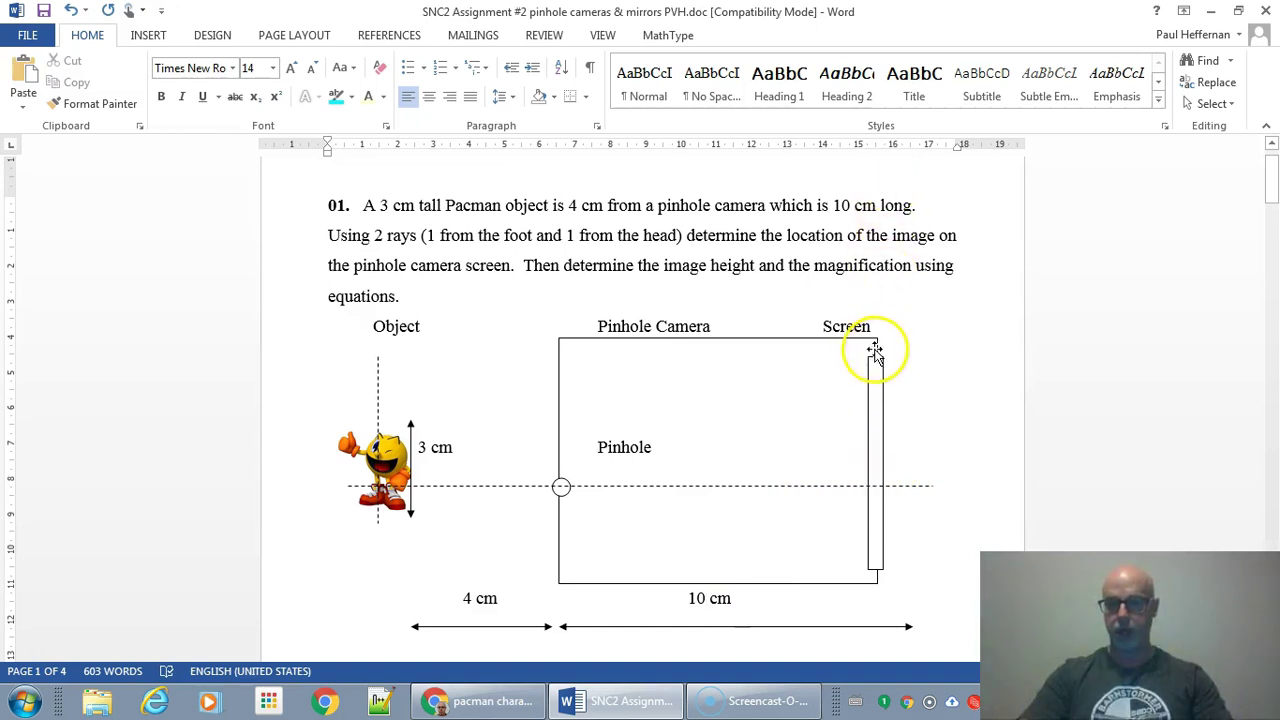
# Shift the camera box, screen rectangle and Screen label to the right
pyautogui.moveTo(889, 348); pyautogui.dragTo(906, 346)
pyautogui.moveTo(881, 401); pyautogui.dragTo(910, 393)
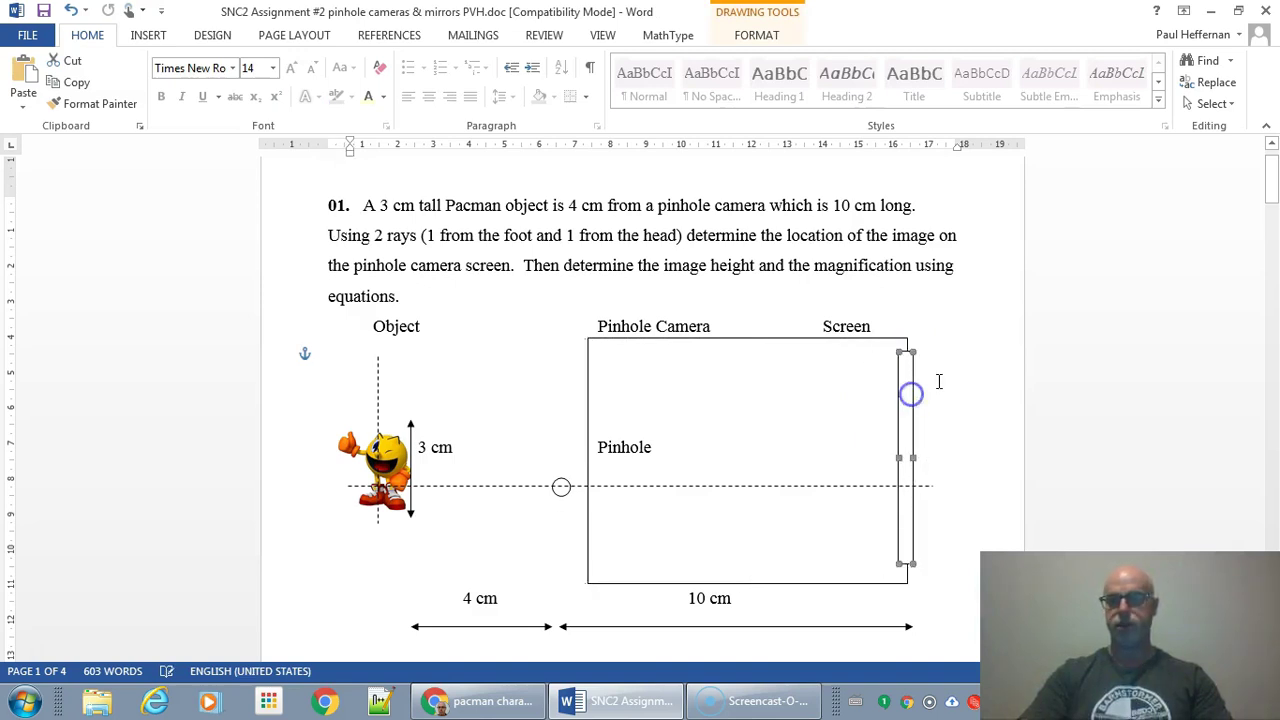
pyautogui.click(817, 318)
pyautogui.press('Tab')
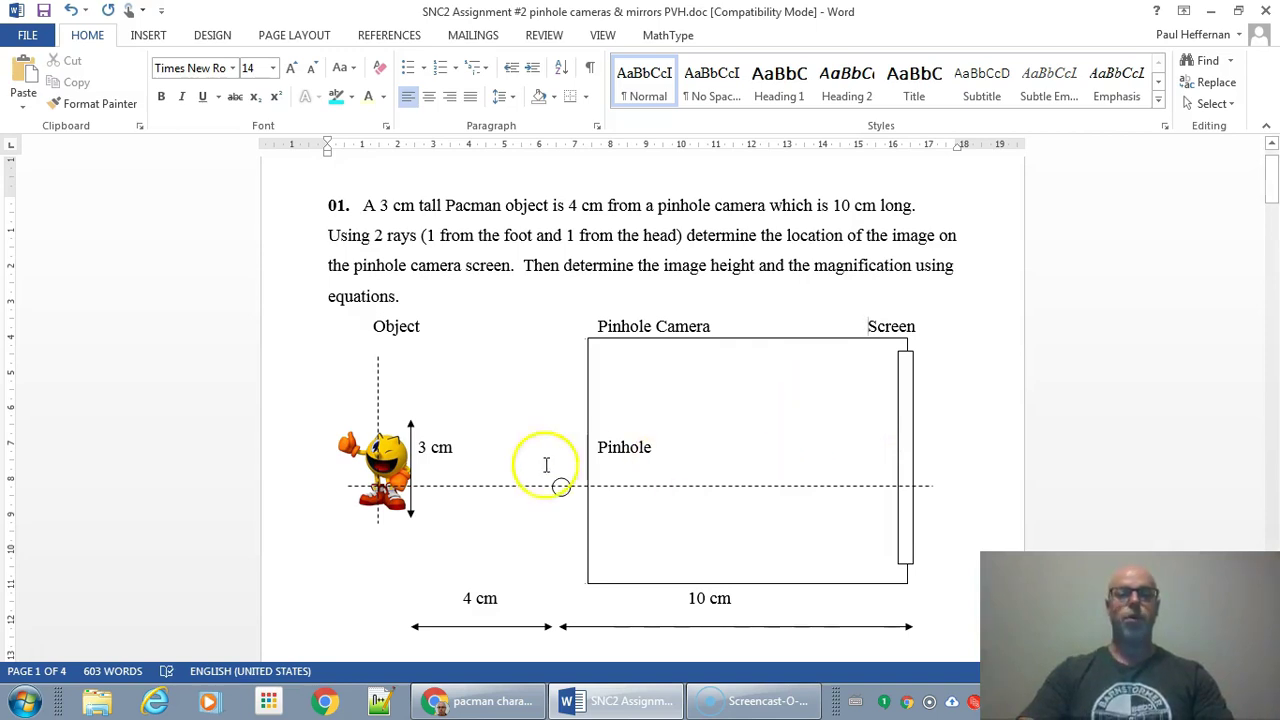
# Draw a straight ray from Pacman's head through the pinhole to the screen's bottom
pyautogui.click(148, 36)
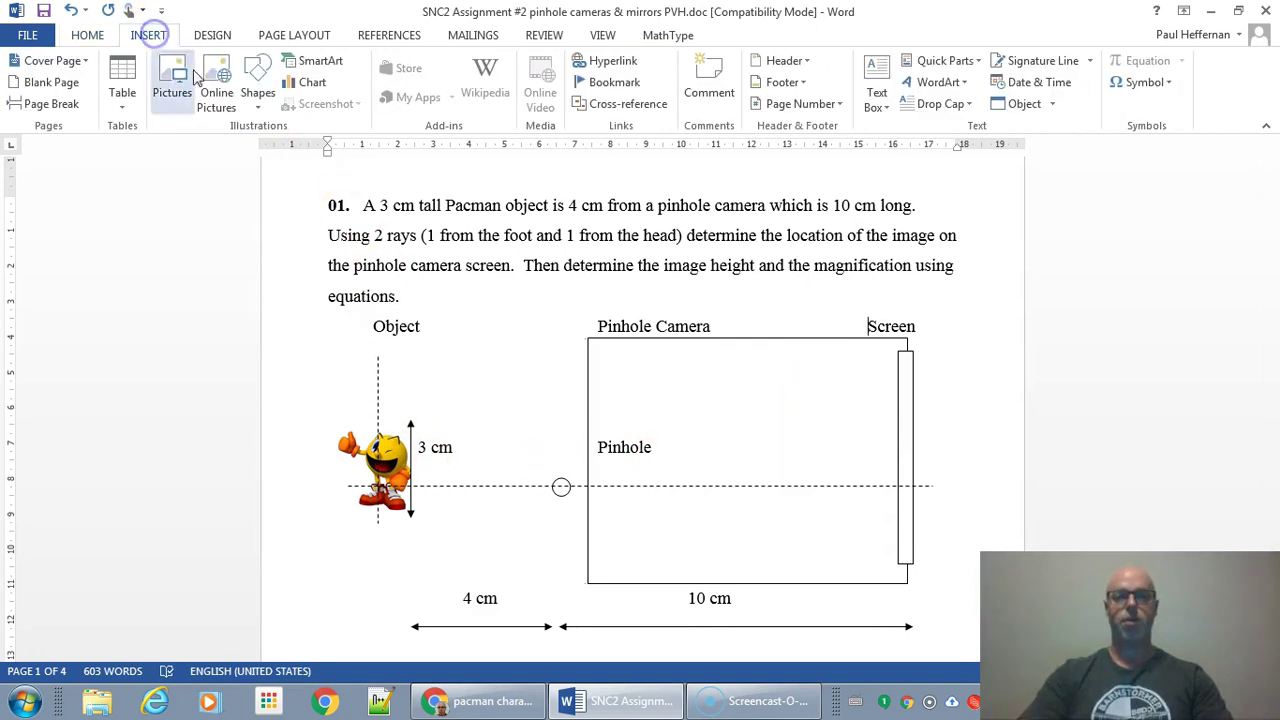
pyautogui.click(262, 108)
pyautogui.click(278, 148)
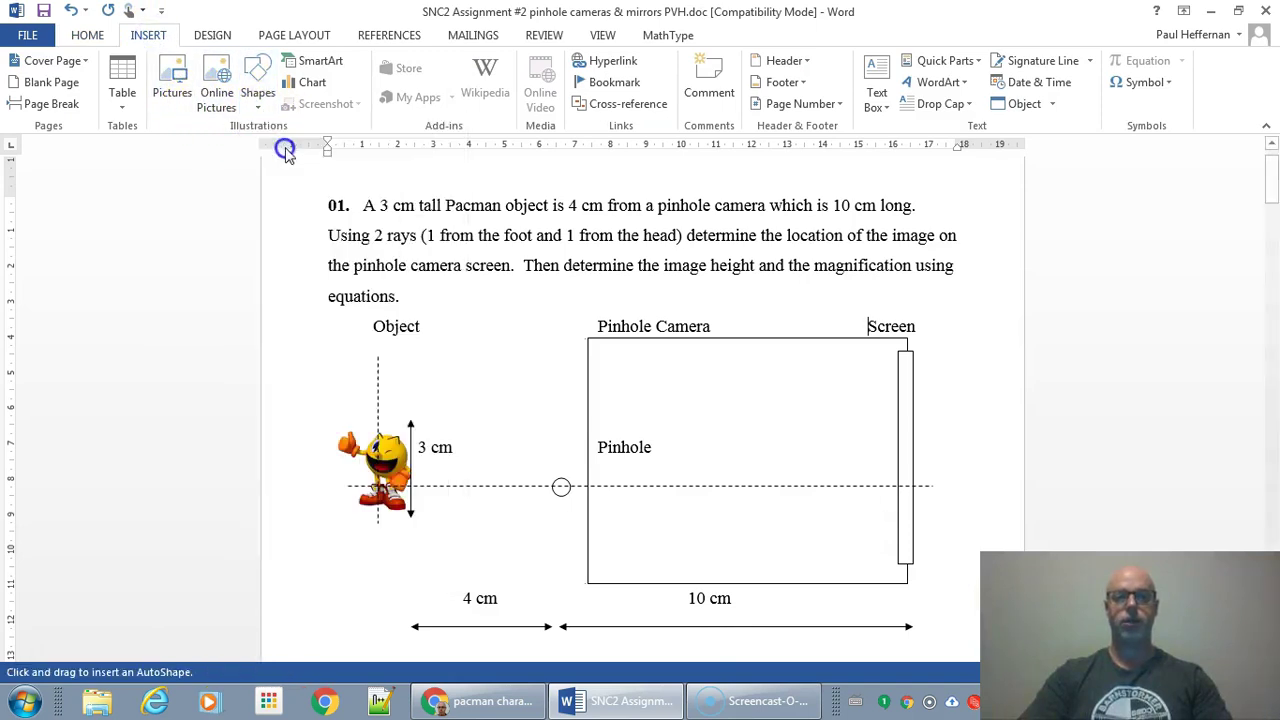
pyautogui.moveTo(388, 432); pyautogui.dragTo(411, 436)
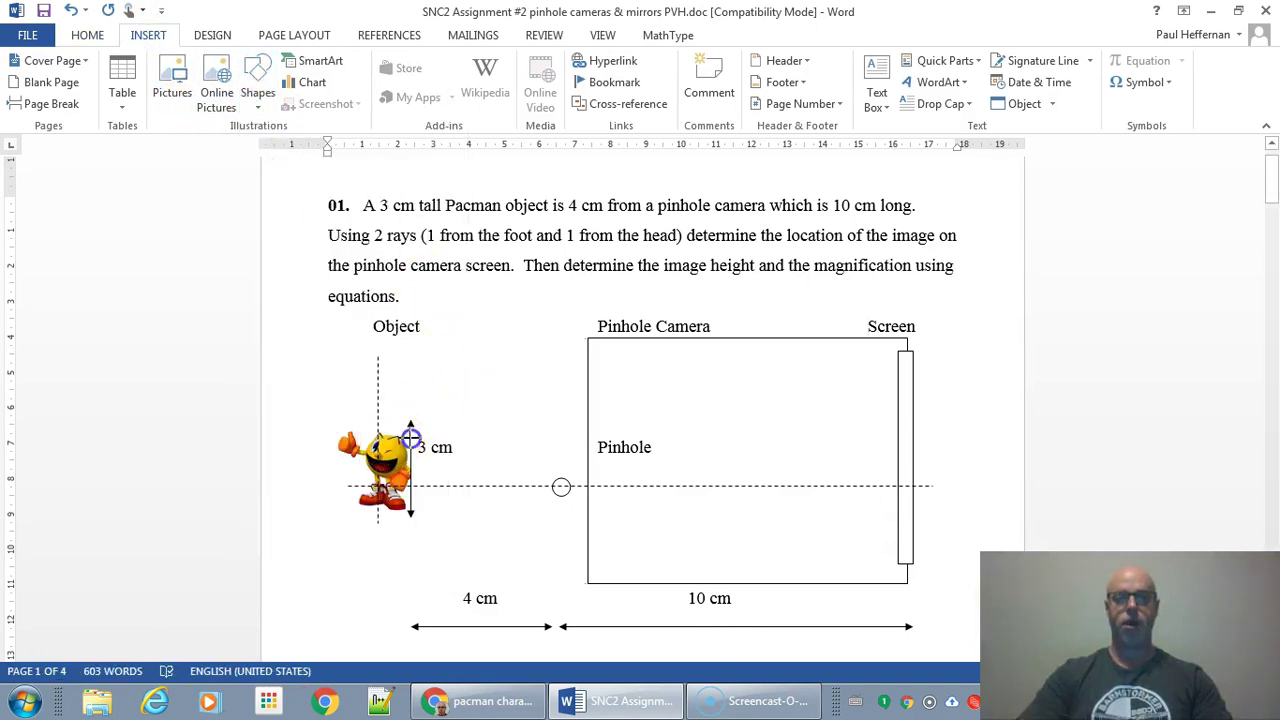
pyautogui.moveTo(620, 456); pyautogui.dragTo(882, 570)
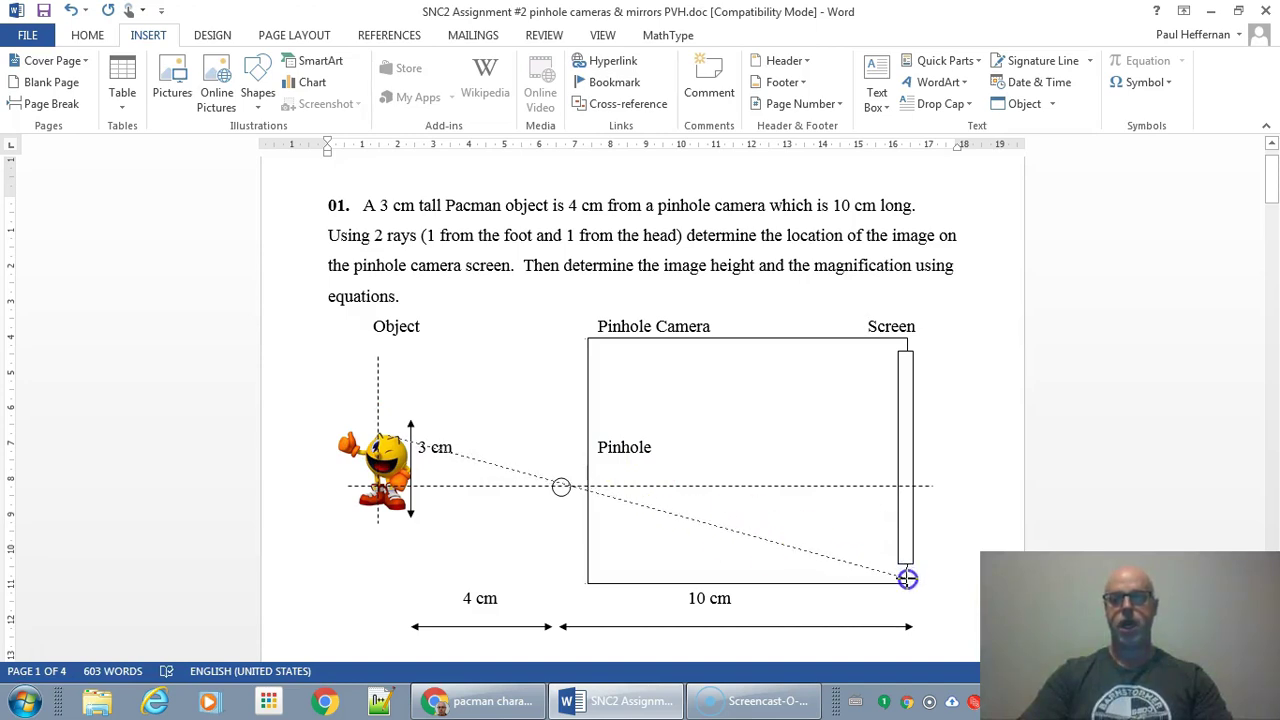
pyautogui.moveTo(907, 578); pyautogui.dragTo(906, 577)
# Stretch the screen rectangle down to 6.55 cm so it meets the ray
pyautogui.click(908, 557)
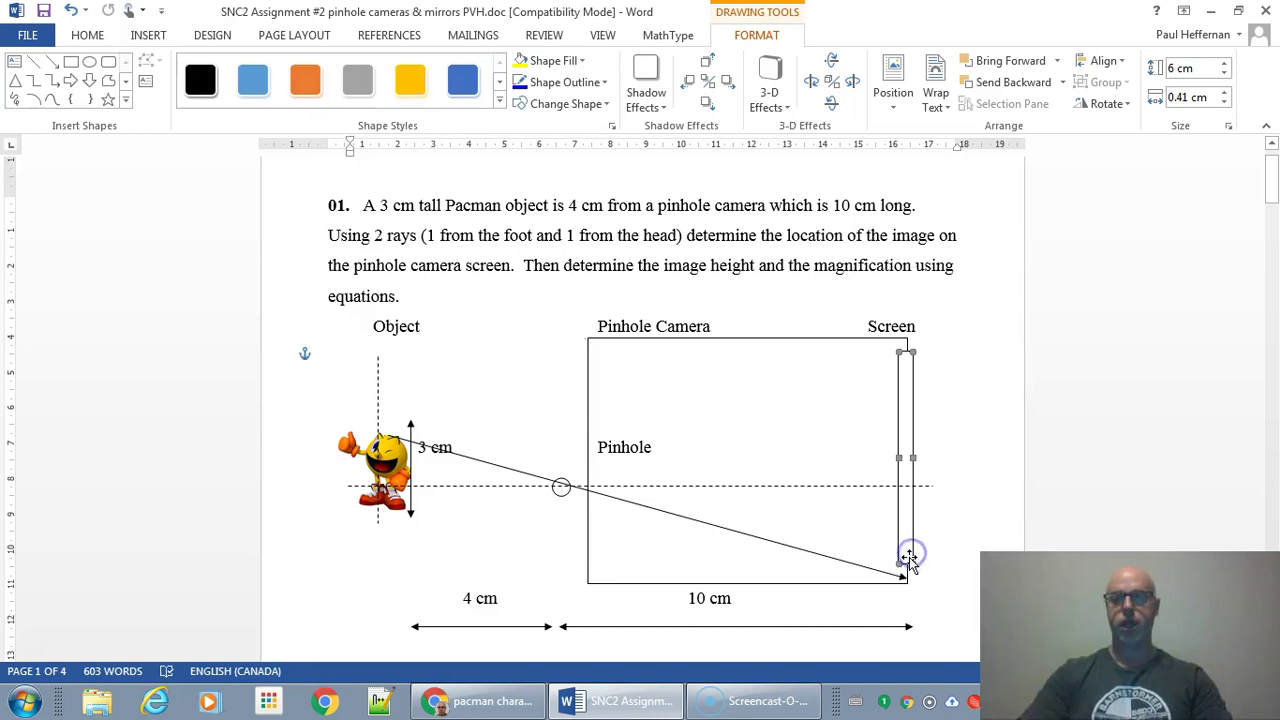
pyautogui.moveTo(913, 582); pyautogui.dragTo(913, 582)
pyautogui.click(913, 351)
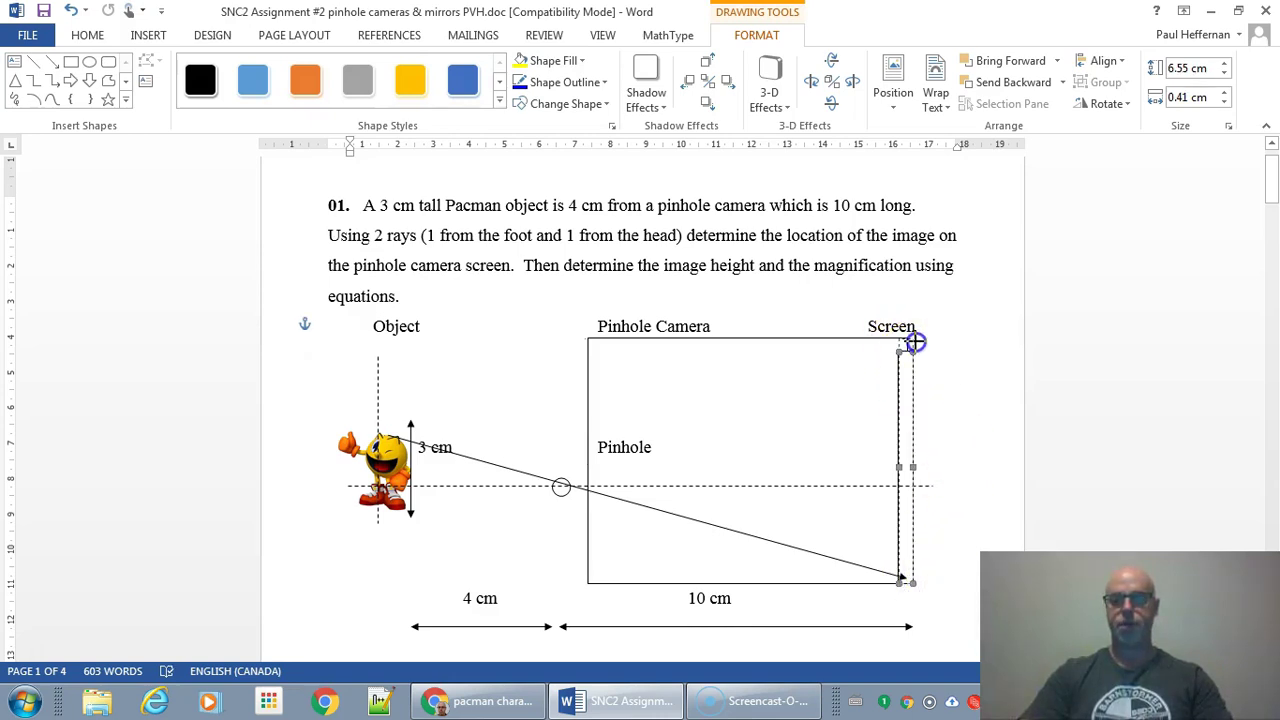
# Format the head ray as a 2 pt light blue line via Format AutoShape
pyautogui.rightClick(790, 544)
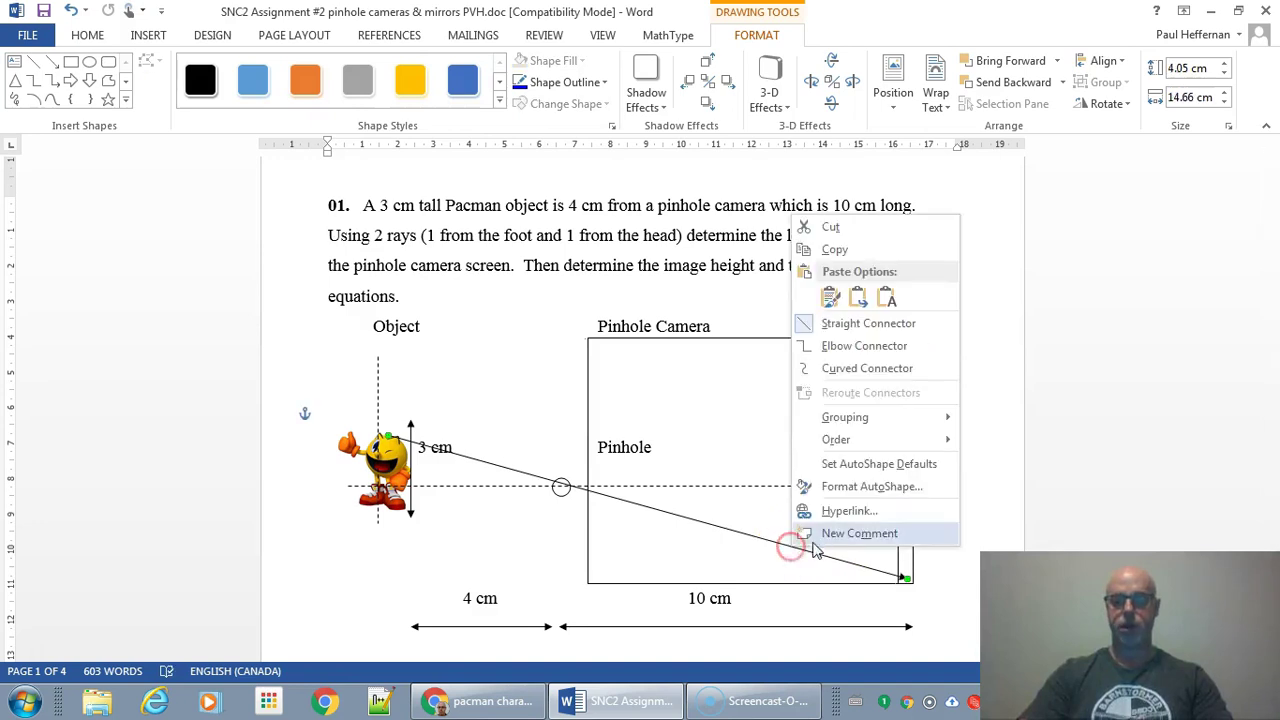
pyautogui.click(871, 486)
pyautogui.click(1240, 307)
pyautogui.click(1240, 307)
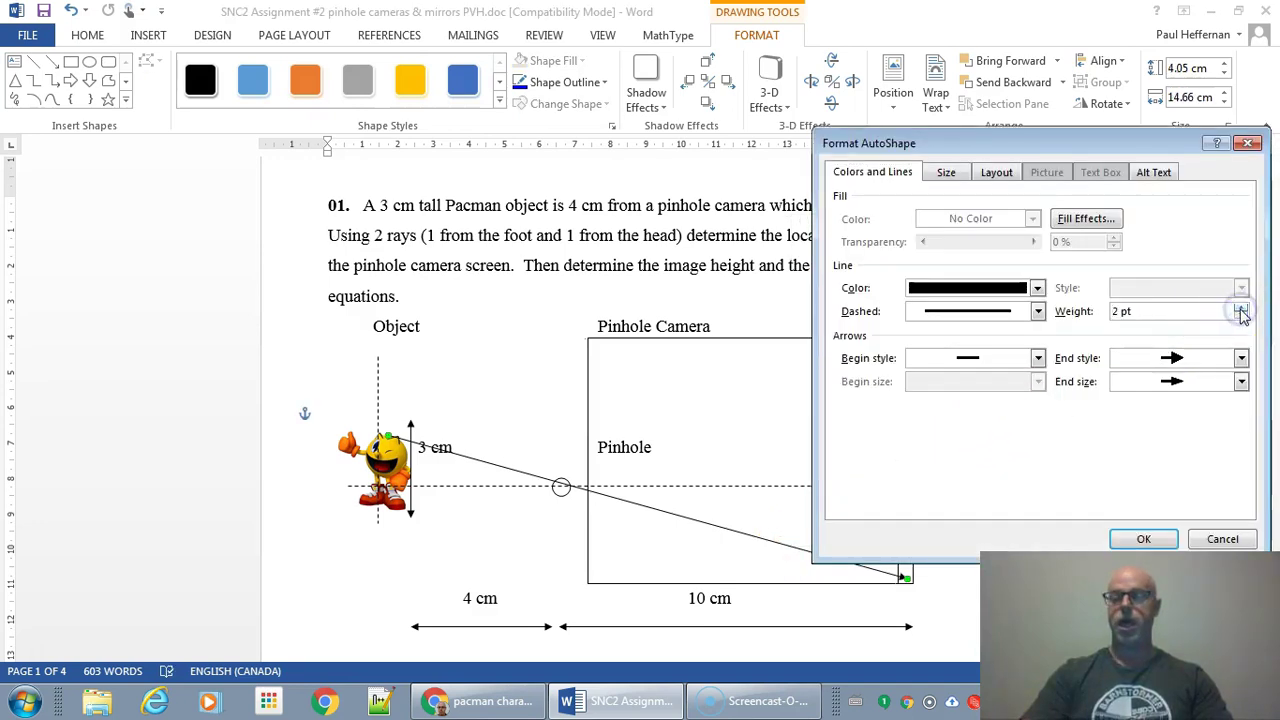
pyautogui.click(1034, 288)
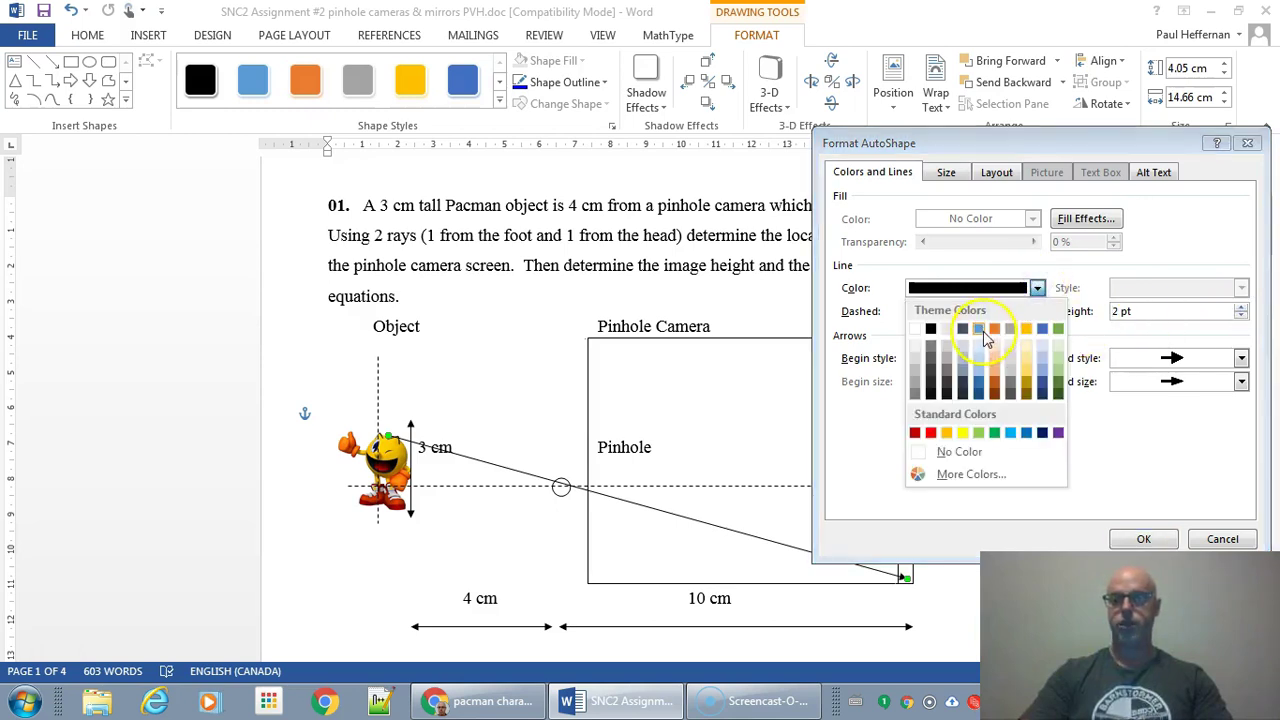
pyautogui.click(1010, 432)
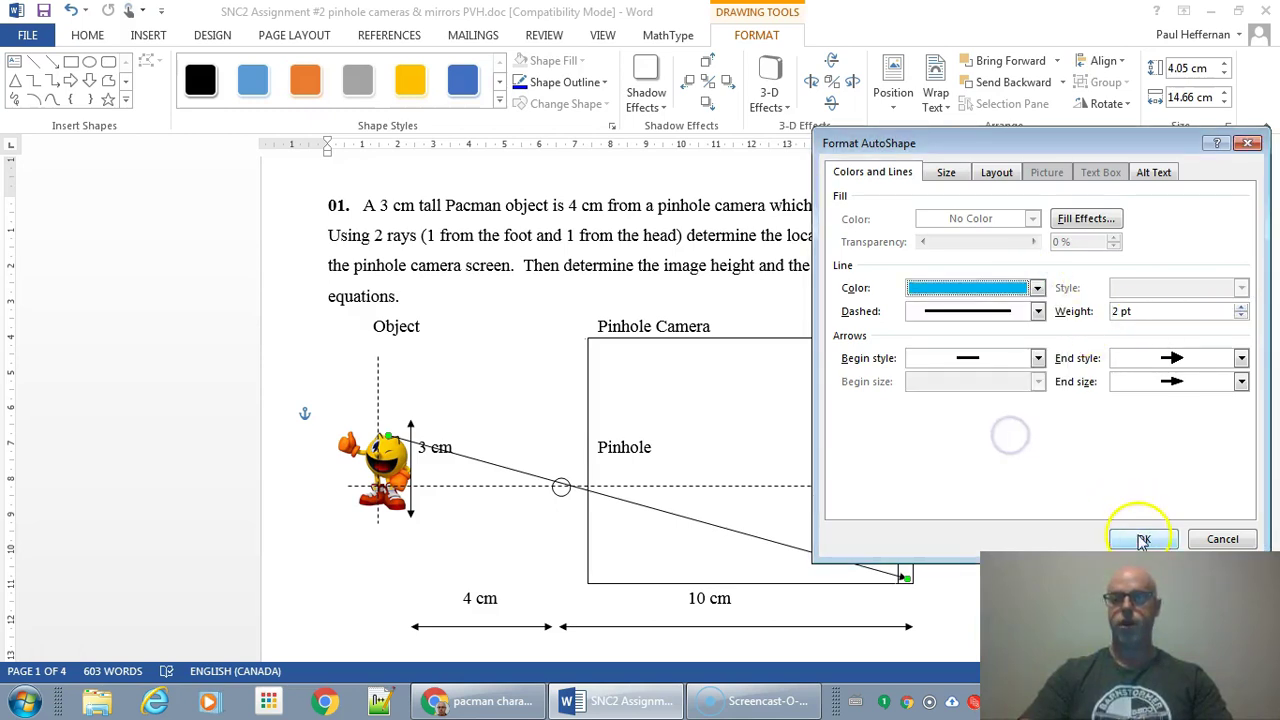
pyautogui.click(1143, 540)
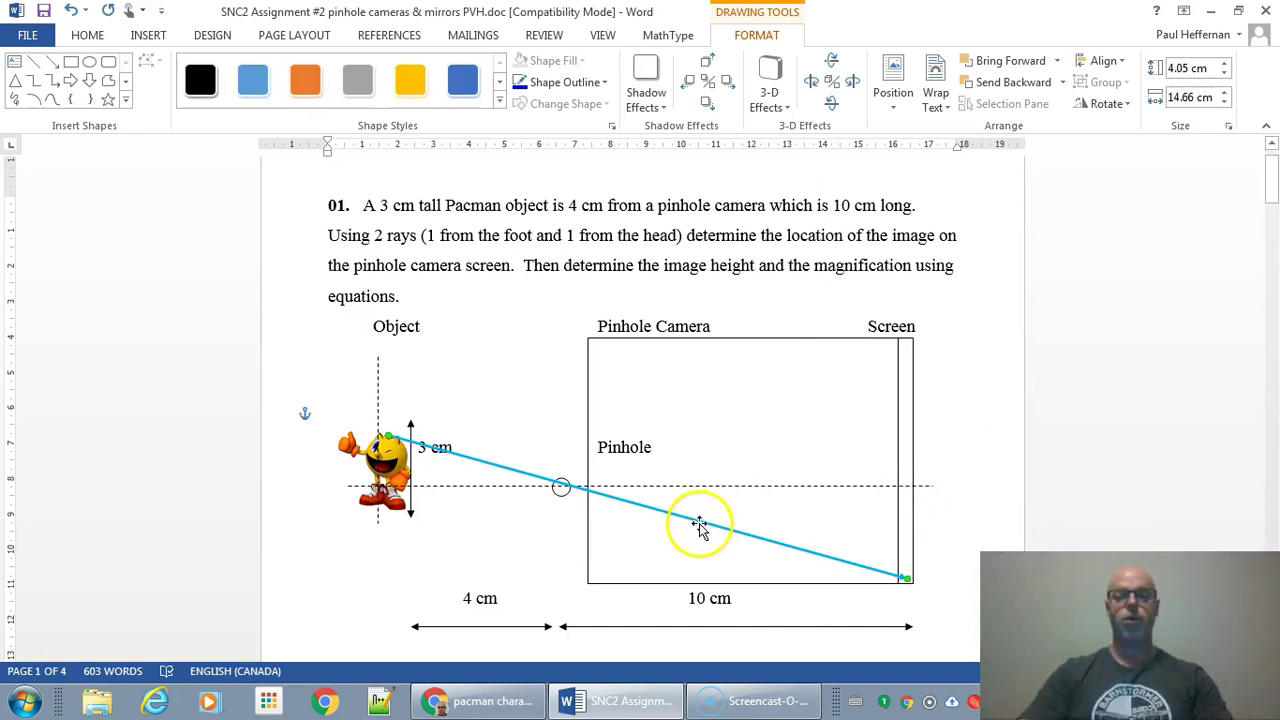
# Stretch the camera box's left side out to the pinhole
pyautogui.click(588, 468)
pyautogui.click(589, 472)
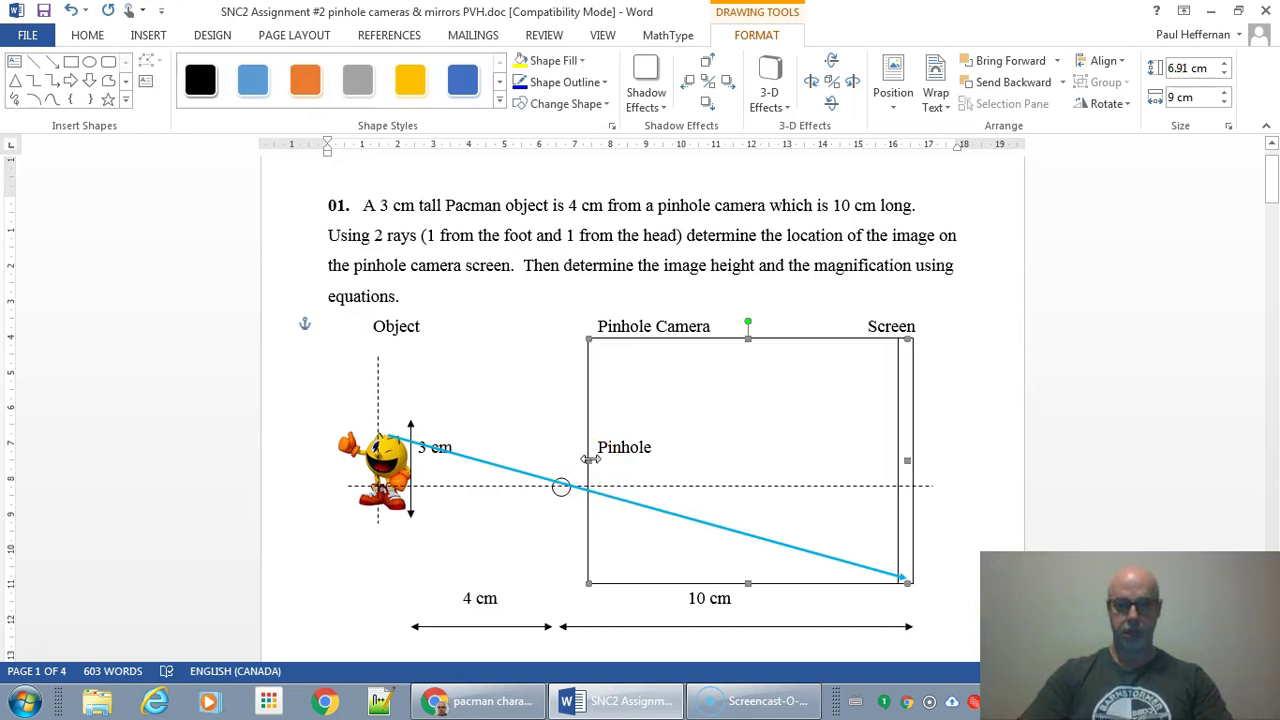
pyautogui.moveTo(563, 464); pyautogui.dragTo(561, 466)
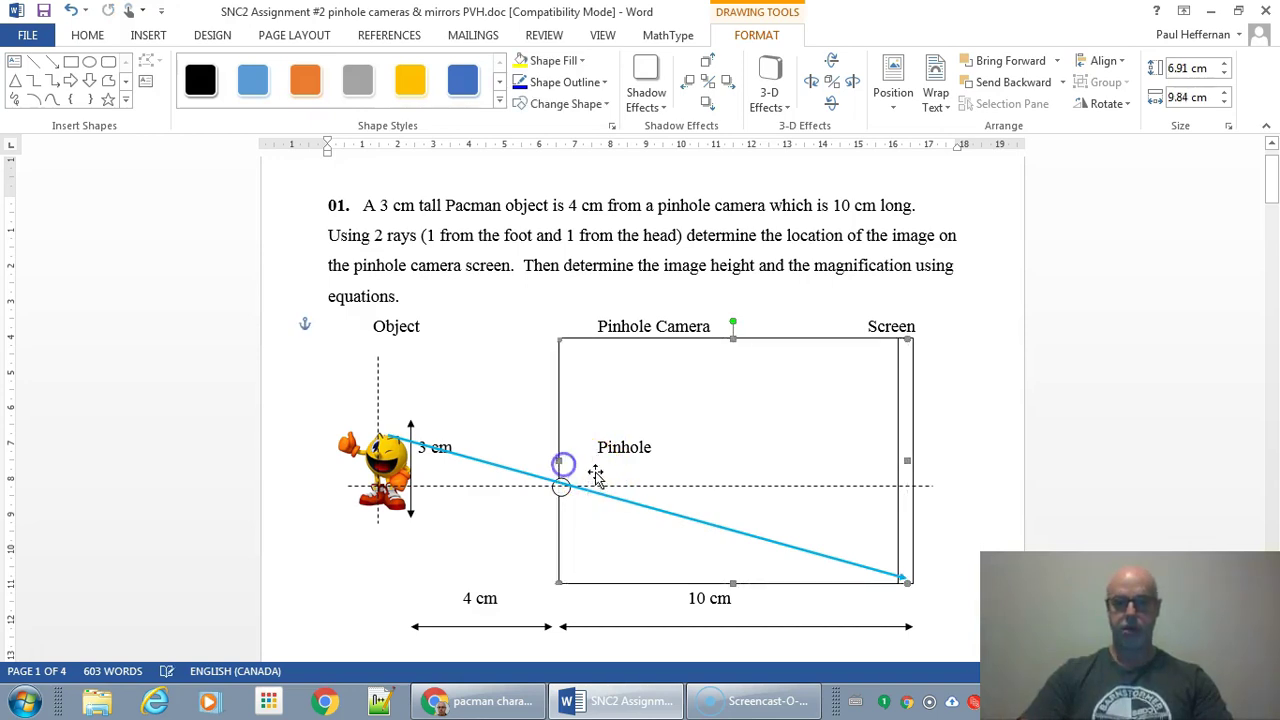
# Duplicate the blue ray and route the copy from Pacman's foot through the pinhole to the screen top
pyautogui.click(677, 513)
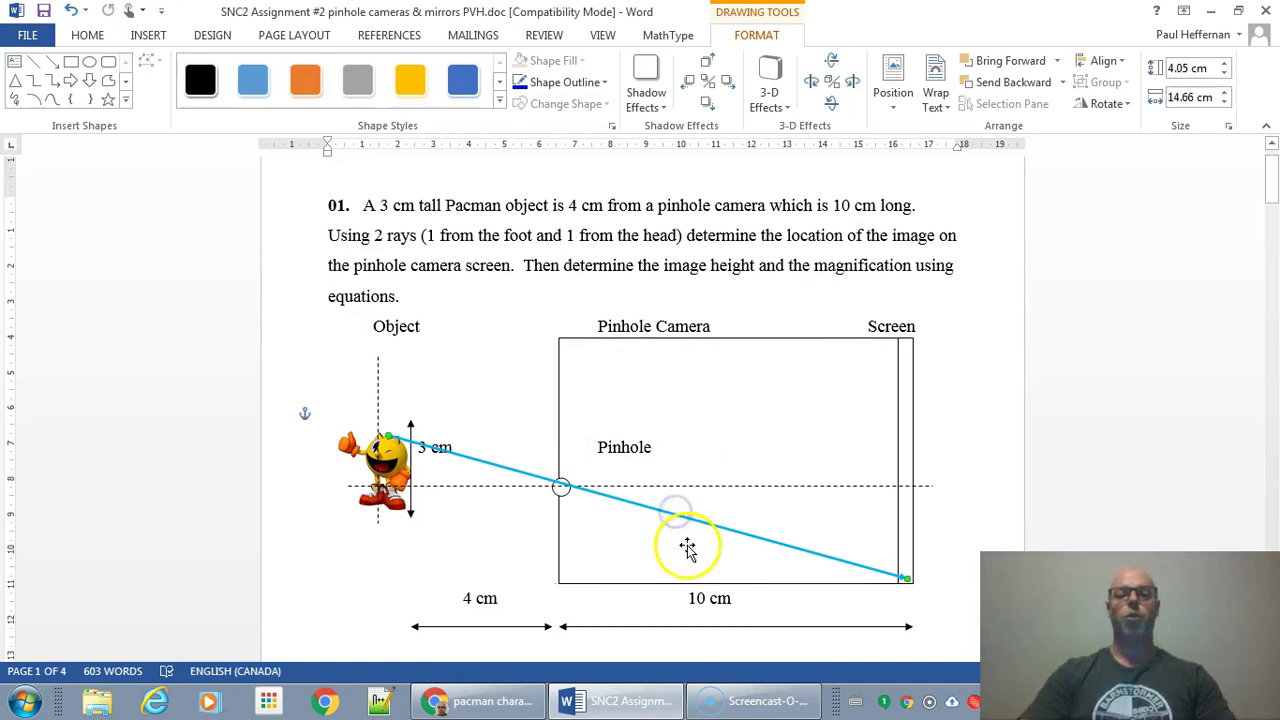
pyautogui.hotkey('ctrl', 'd')
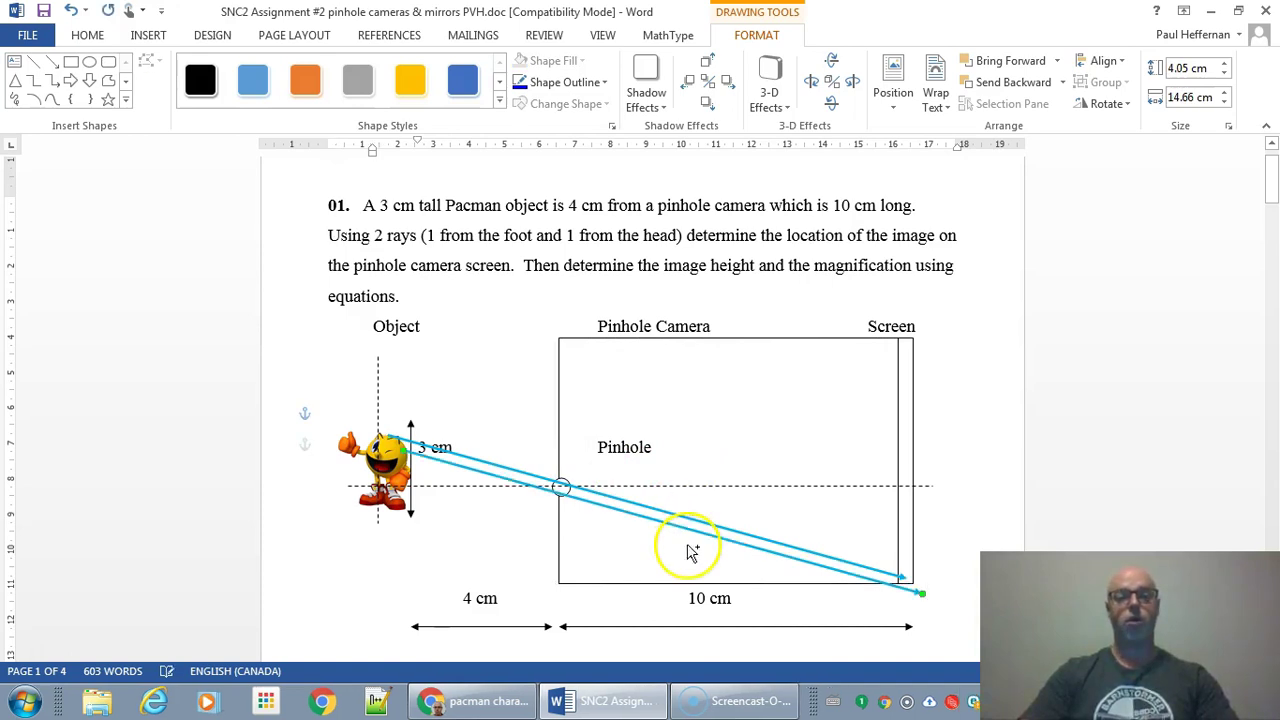
pyautogui.moveTo(403, 503); pyautogui.dragTo(395, 512)
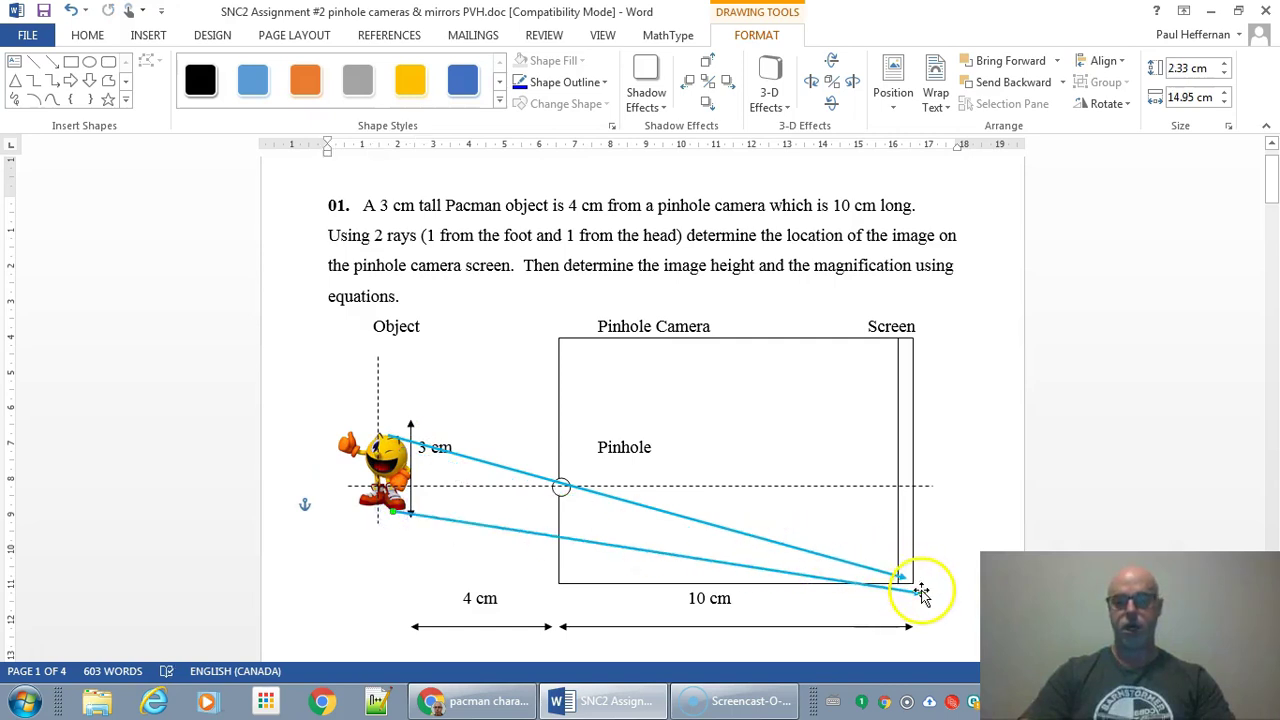
pyautogui.moveTo(670, 533); pyautogui.dragTo(911, 416)
# Recolour the foot ray red in Format AutoShape
pyautogui.rightClick(838, 432)
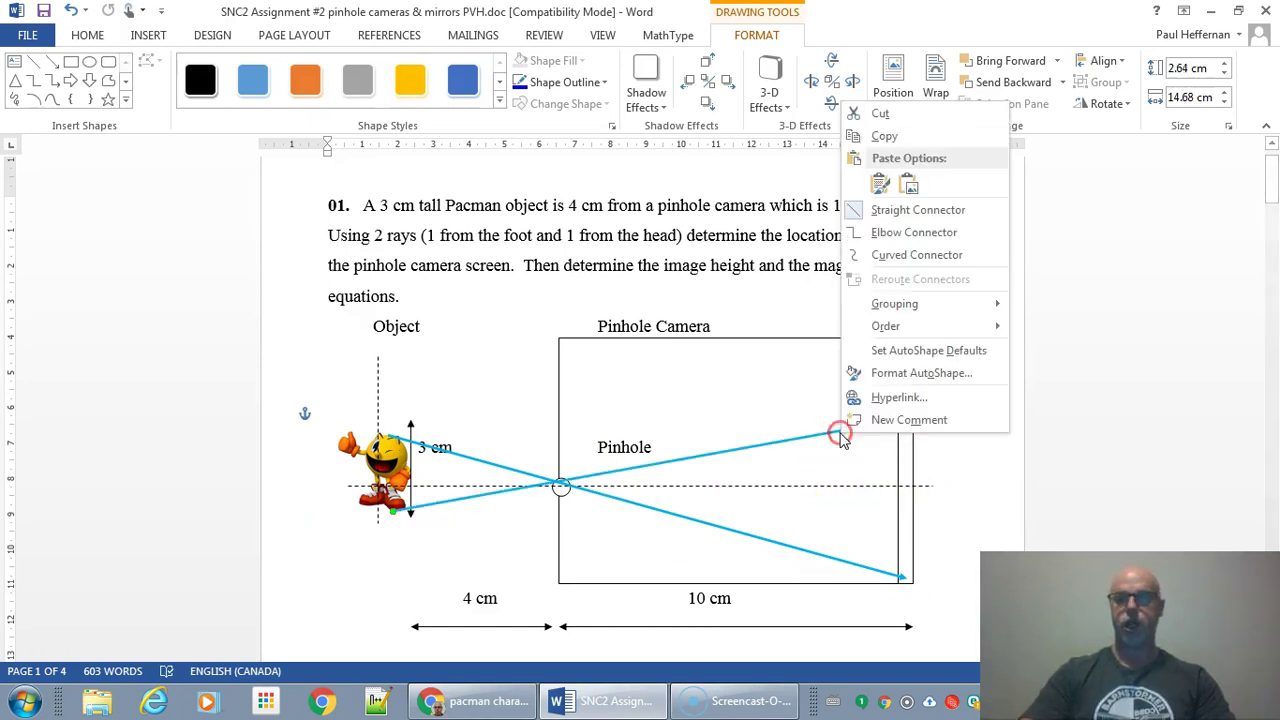
pyautogui.click(905, 373)
pyautogui.click(1037, 288)
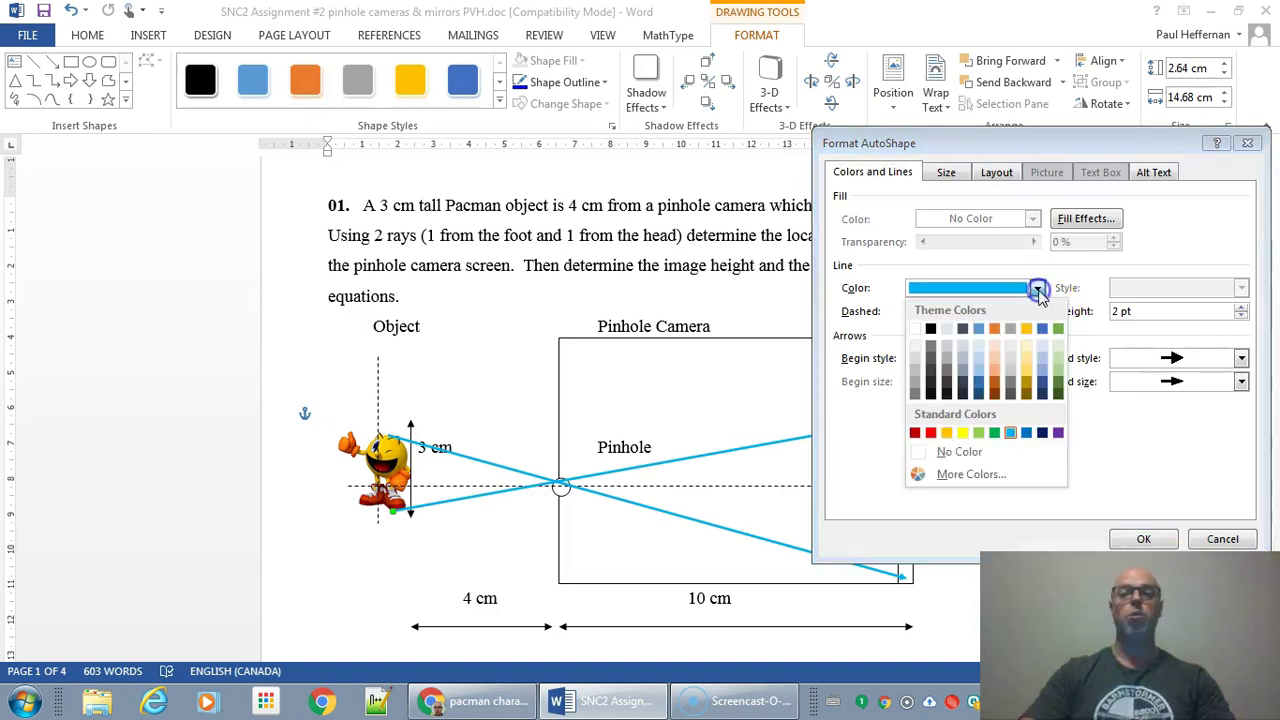
pyautogui.click(931, 432)
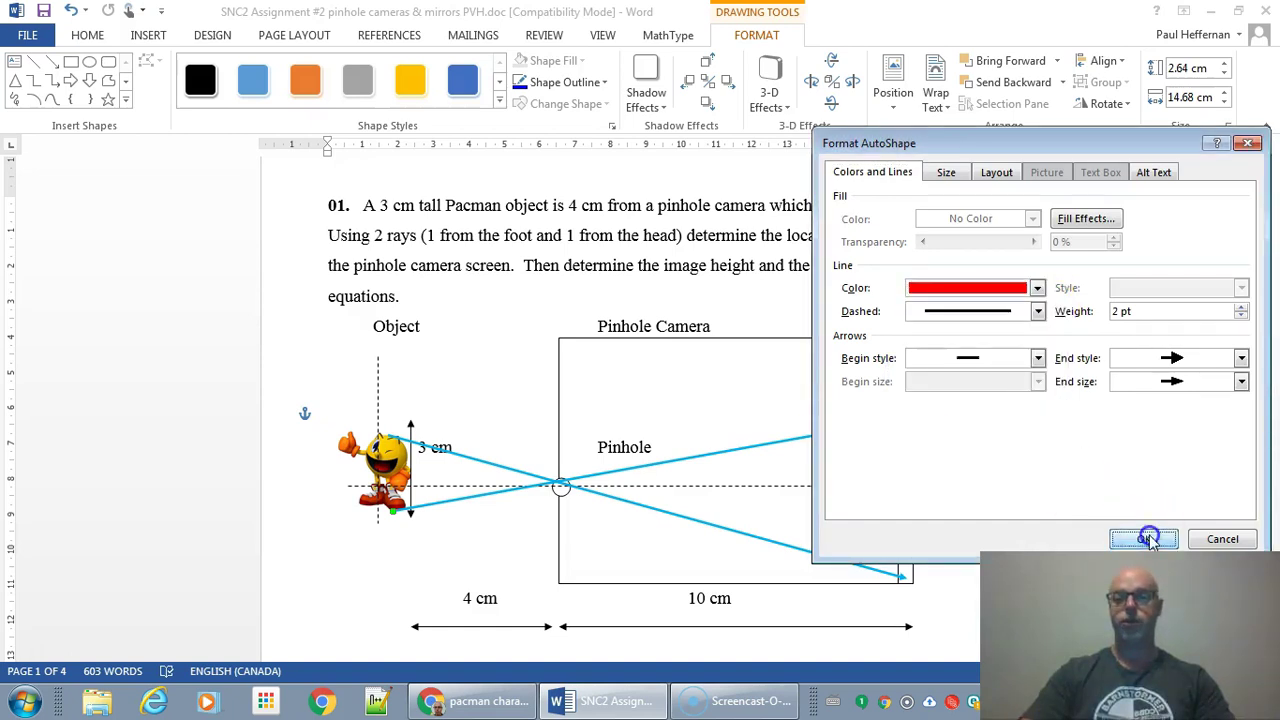
pyautogui.click(1143, 537)
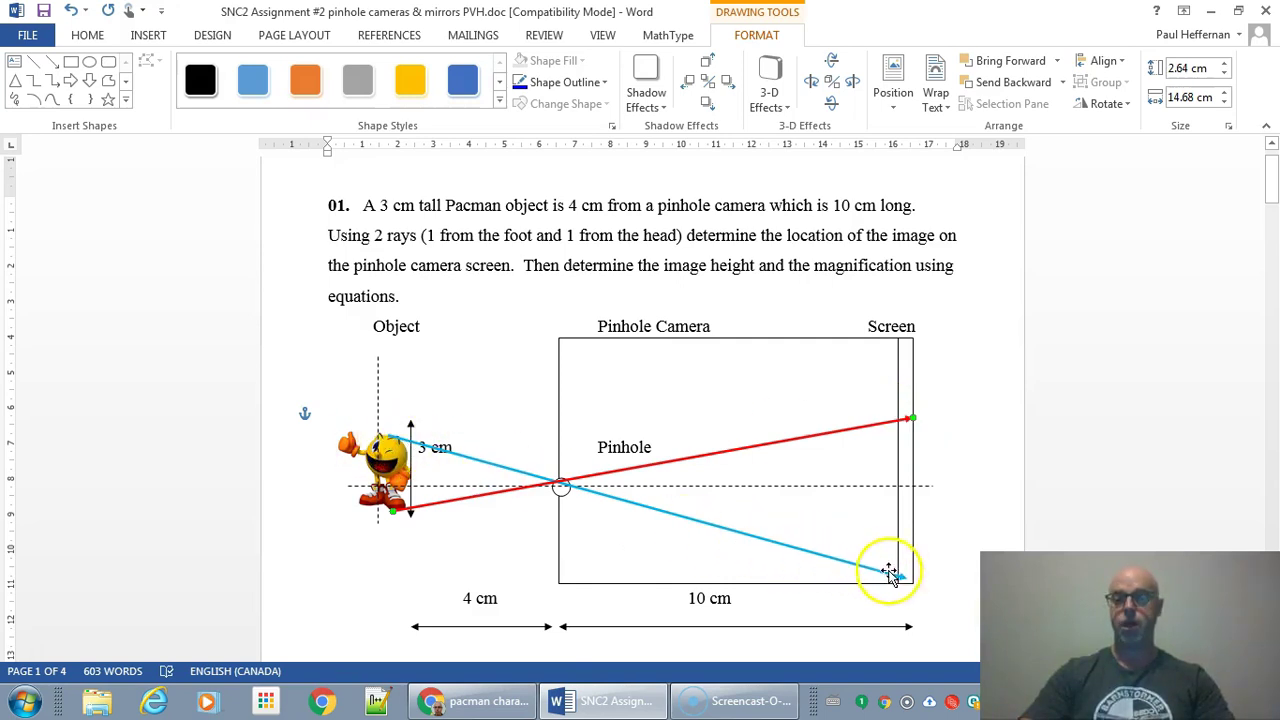
# Switch to Select Objects mode and select the Pacman picture
pyautogui.click(392, 456)
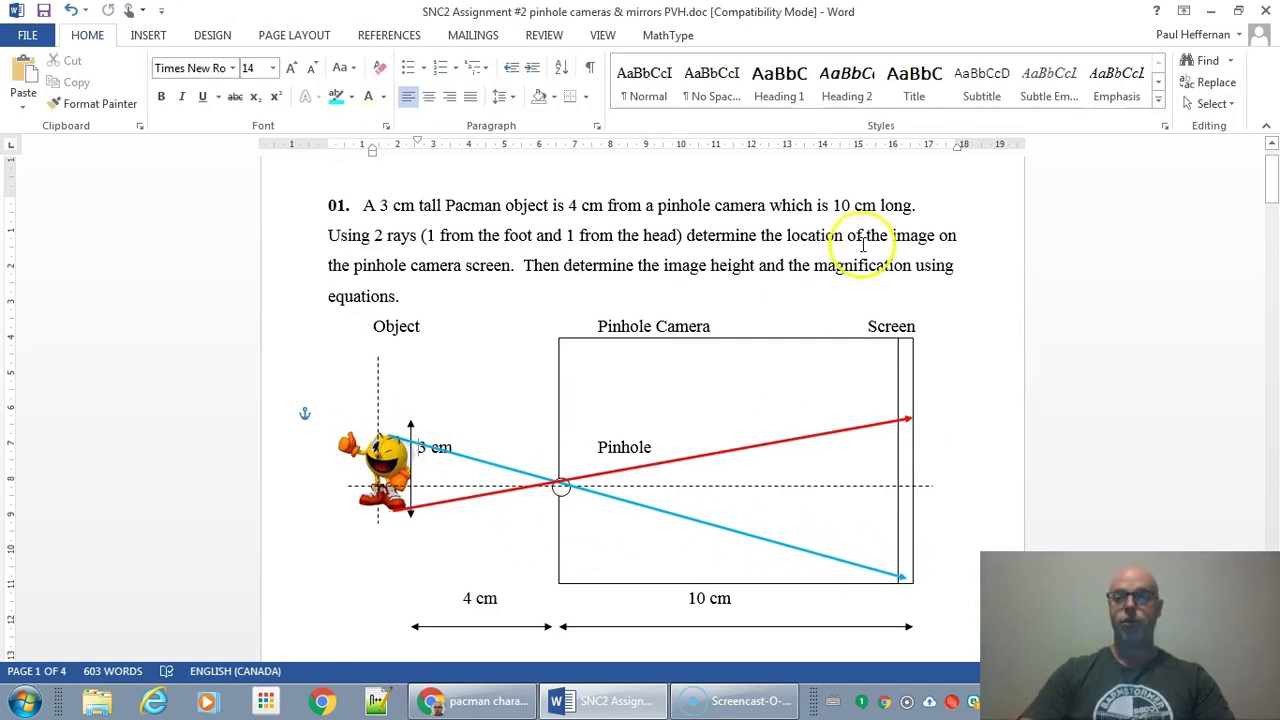
pyautogui.click(1212, 103)
pyautogui.click(1122, 149)
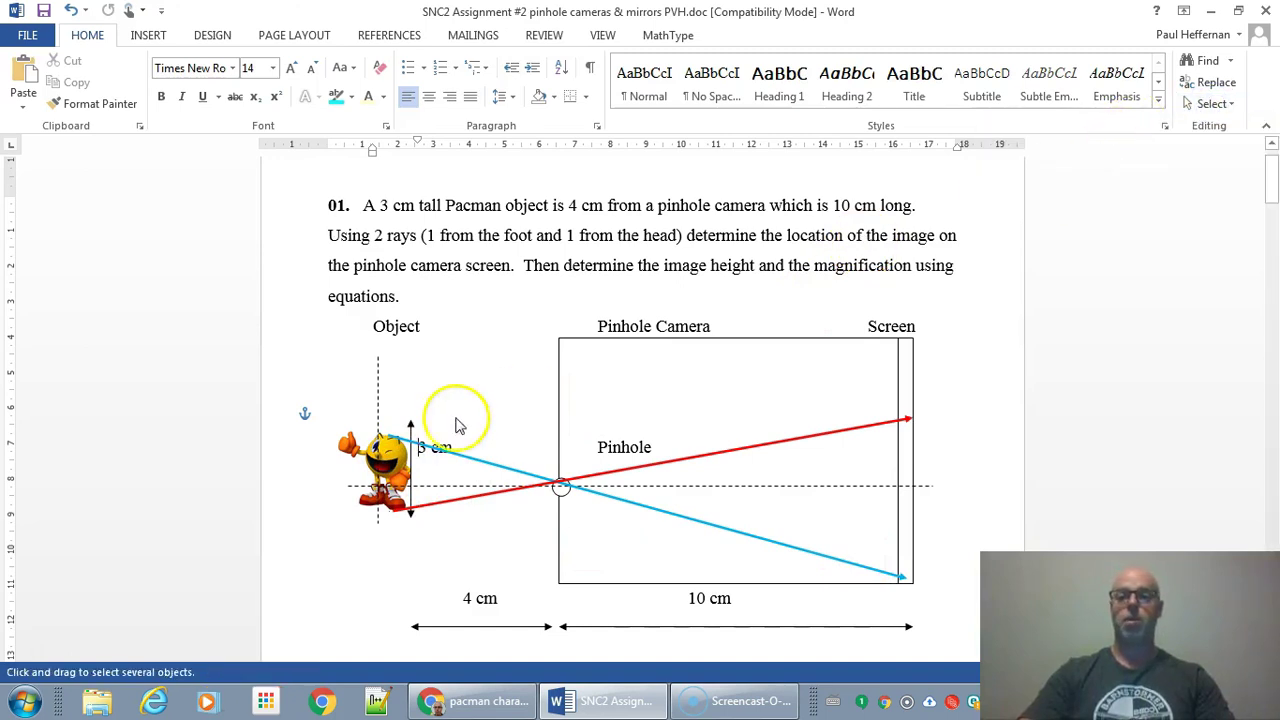
pyautogui.click(397, 460)
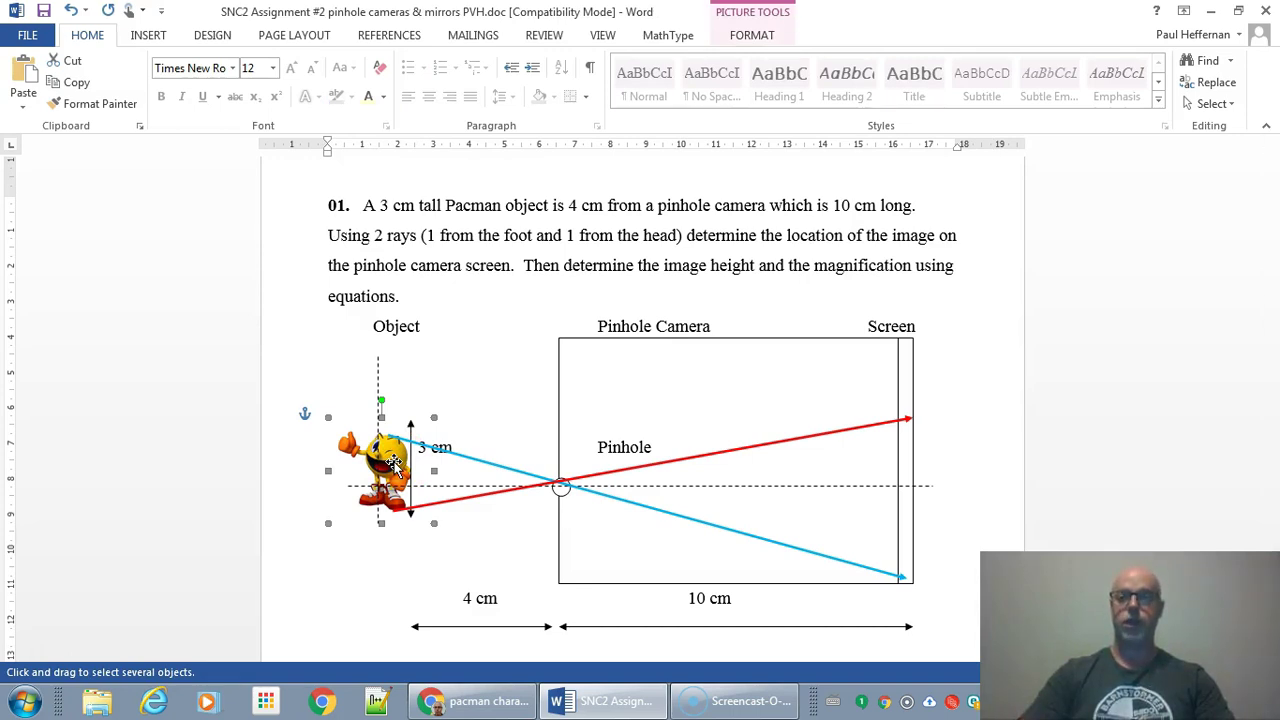
# Check the picture rotation options without rotating, then nudge the original Pacman slightly
pyautogui.click(748, 35)
pyautogui.click(748, 104)
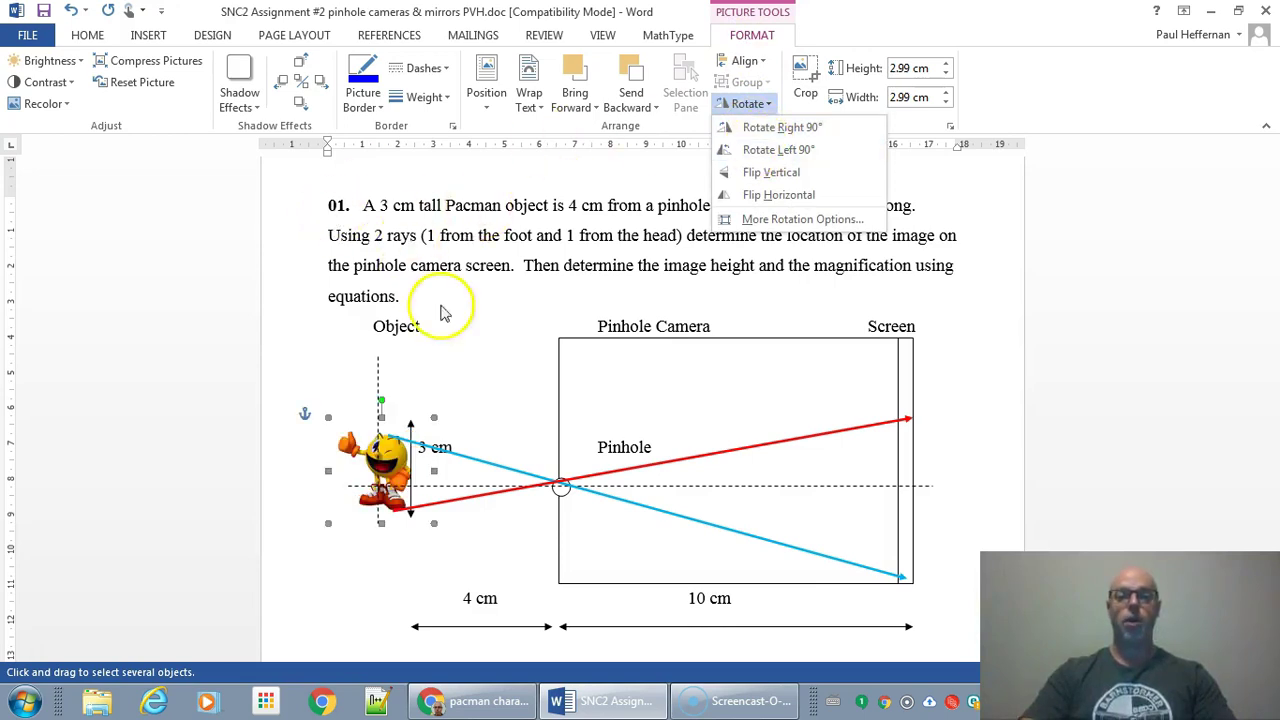
pyautogui.click(494, 337)
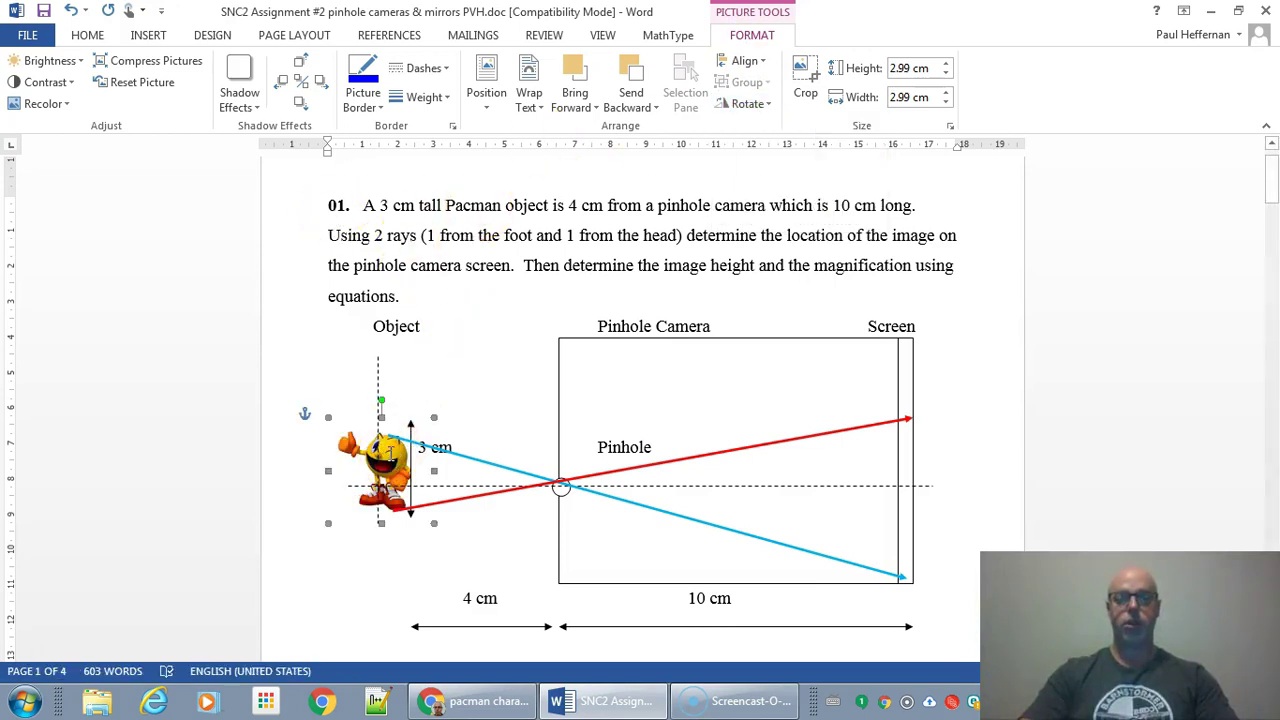
pyautogui.moveTo(385, 457); pyautogui.dragTo(400, 472)
# Place a copy of Pacman at the screen, bring it to front, and nudge it into place
pyautogui.moveTo(678, 467); pyautogui.dragTo(926, 470)
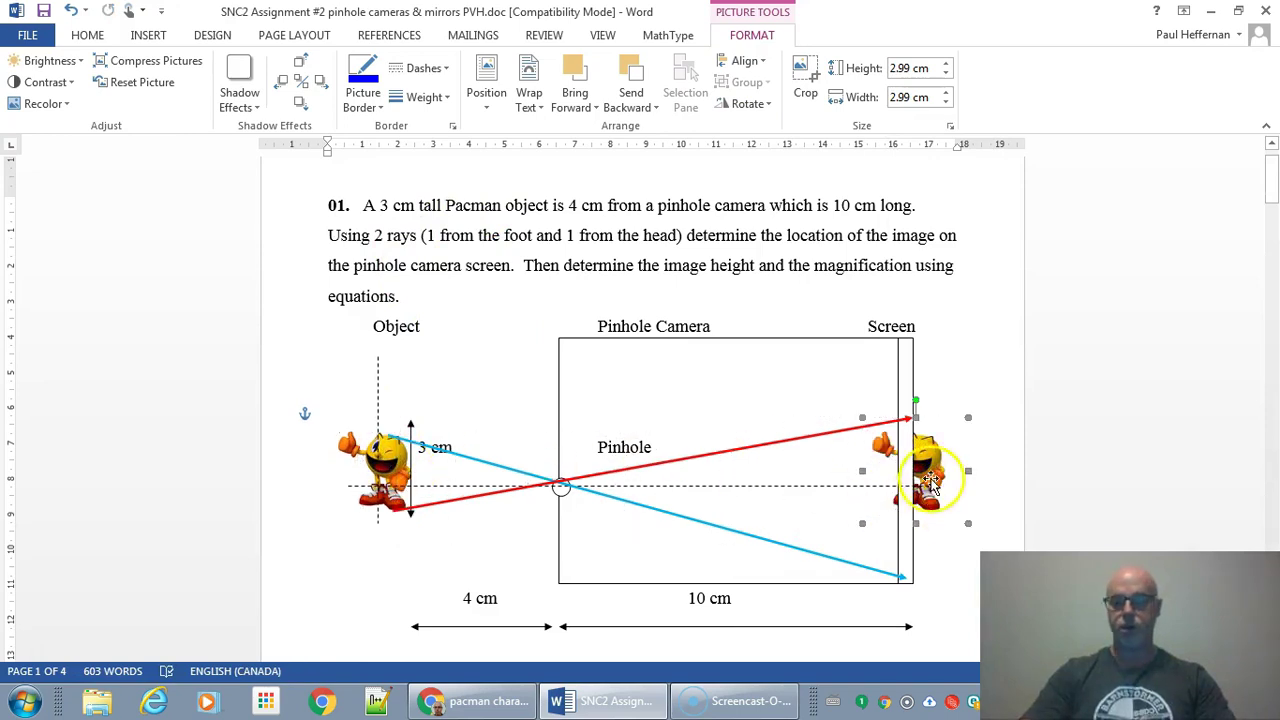
pyautogui.rightClick(930, 480)
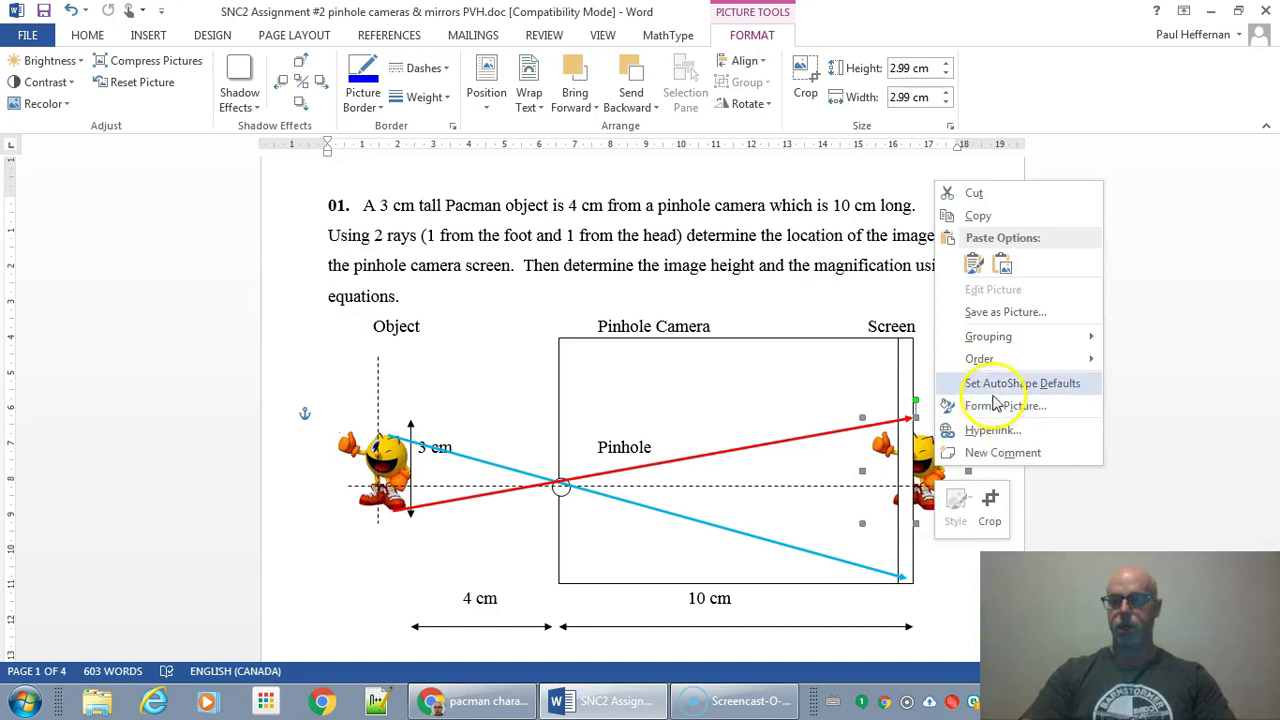
pyautogui.click(1005, 358)
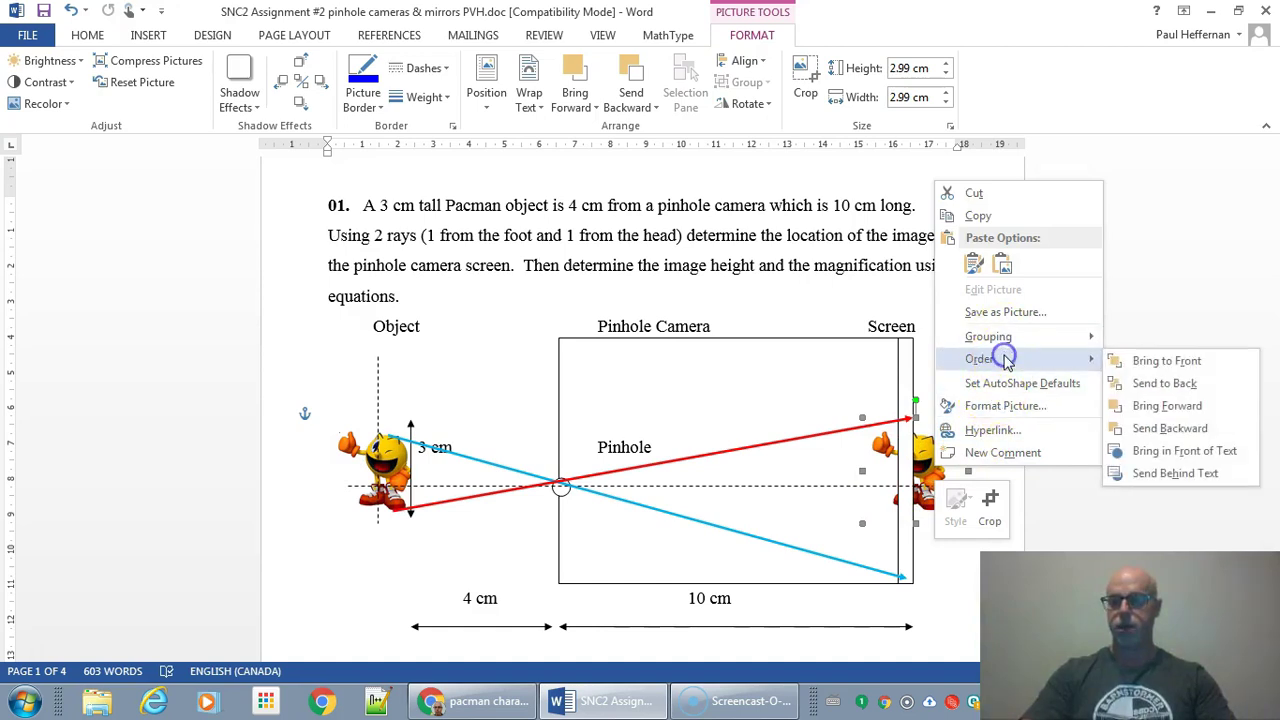
pyautogui.click(1128, 361)
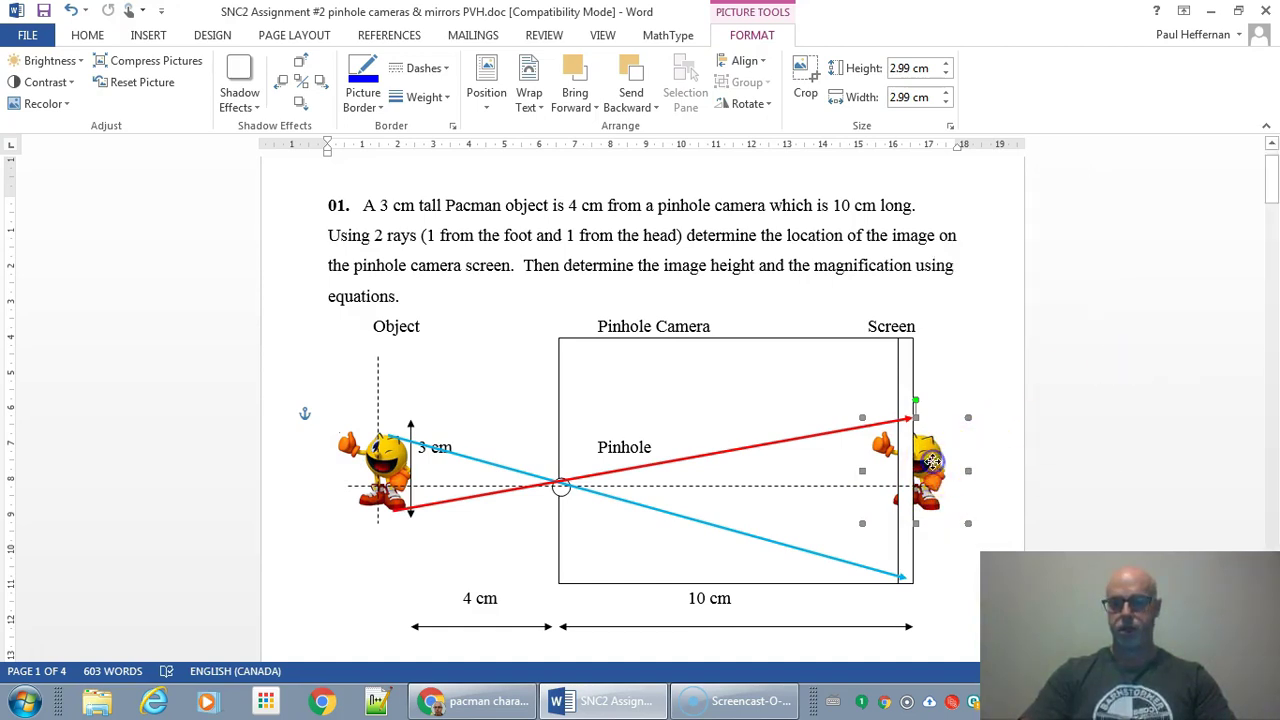
pyautogui.moveTo(922, 455); pyautogui.dragTo(912, 451)
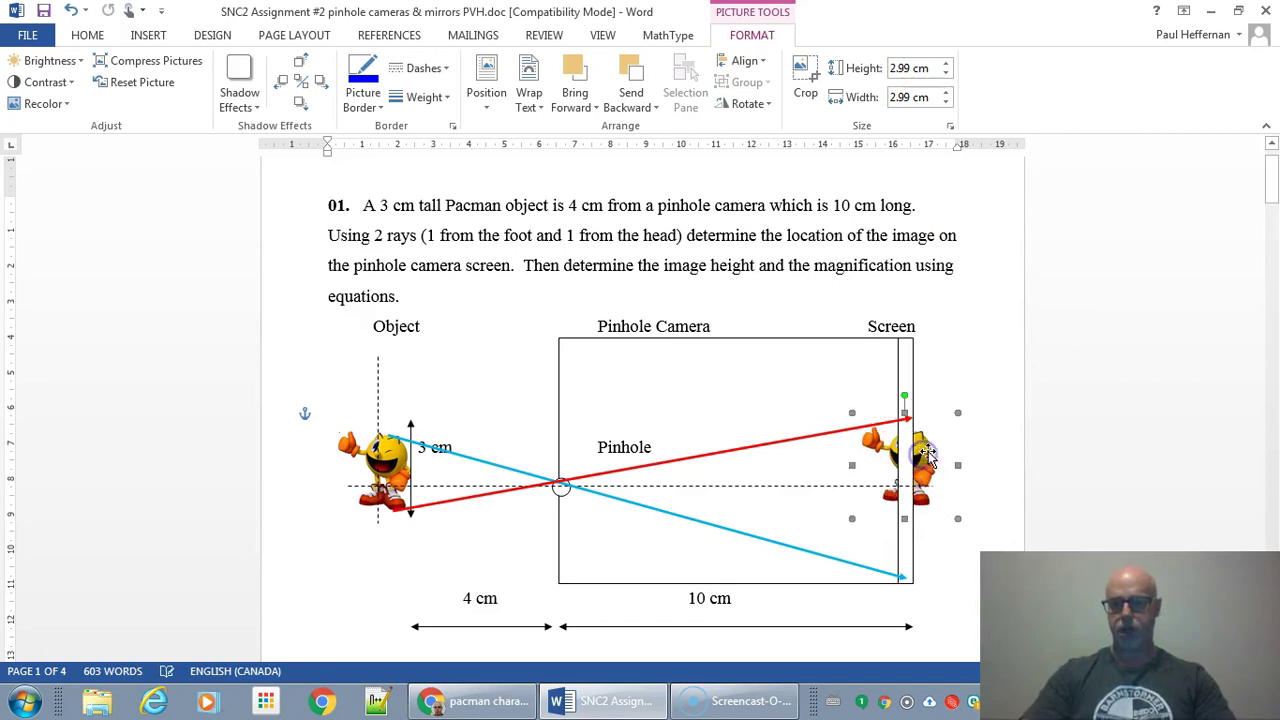
pyautogui.rightClick(926, 454)
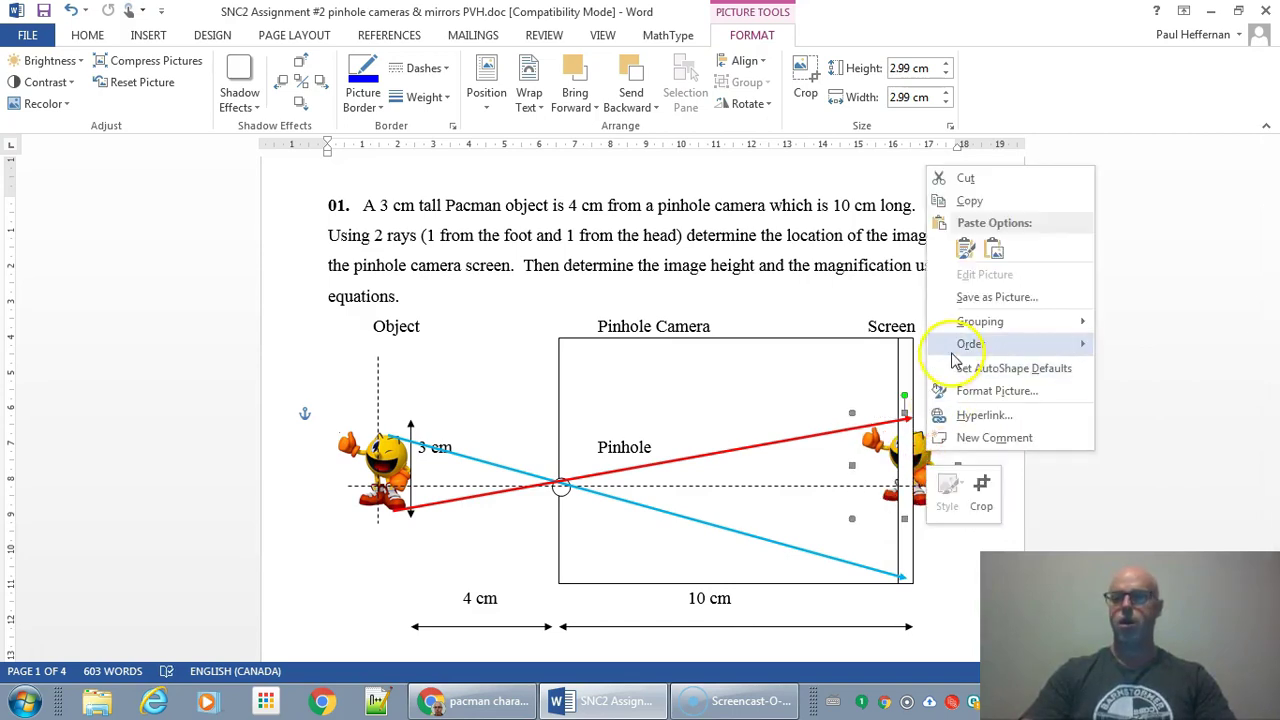
# Rotate the Pacman copy right 90° twice so it is upside down
pyautogui.click(752, 104)
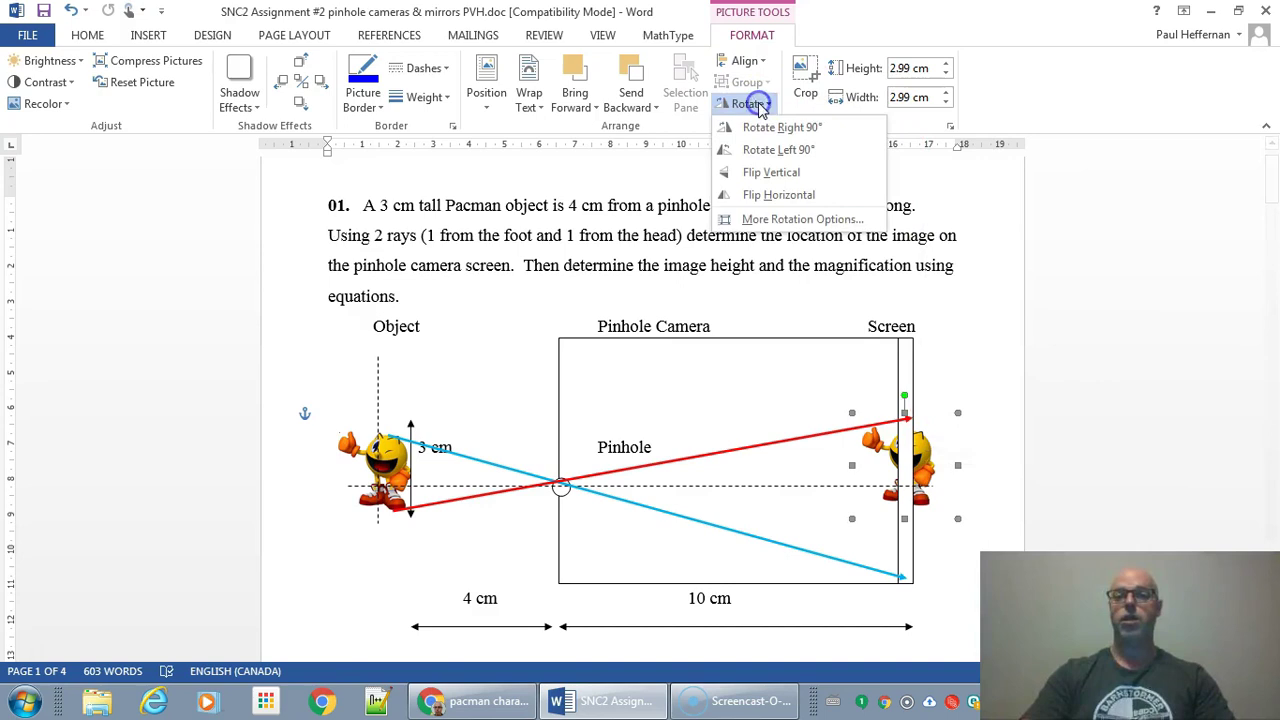
pyautogui.click(780, 127)
pyautogui.click(760, 106)
pyautogui.click(776, 130)
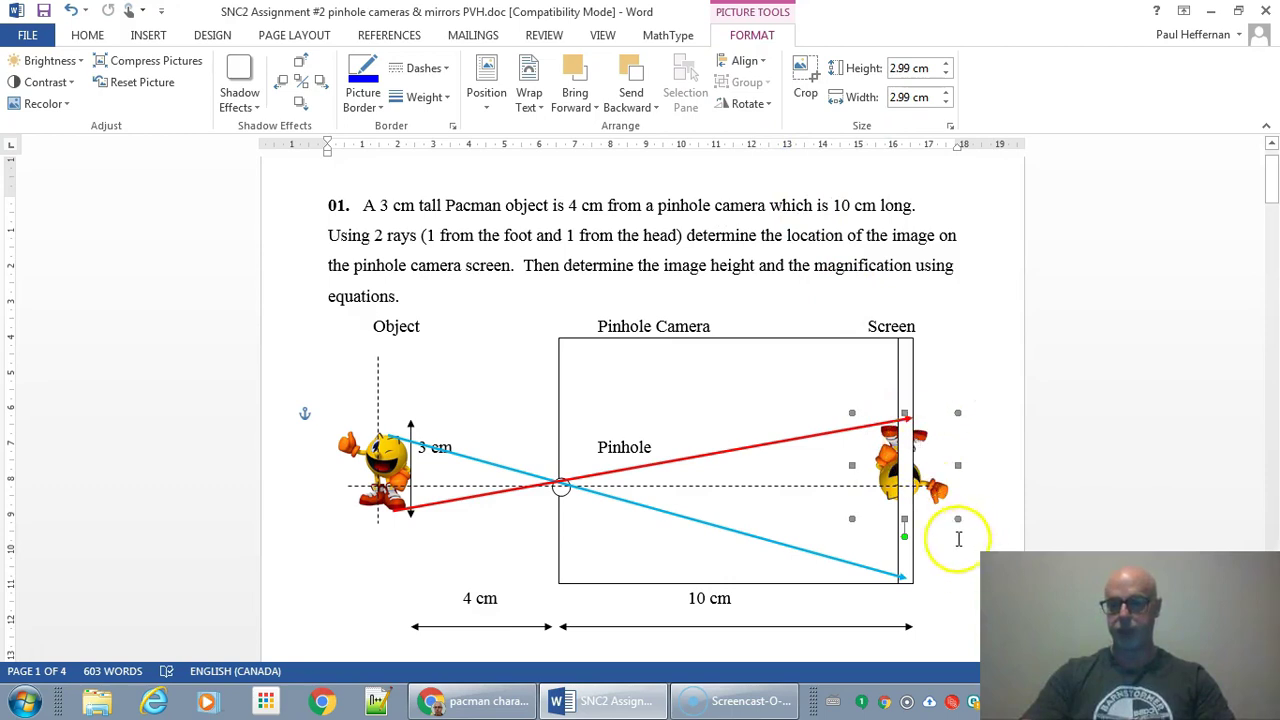
# Enlarge the inverted Pacman on the screen line to 5.52 cm
pyautogui.moveTo(852, 521); pyautogui.dragTo(806, 582)
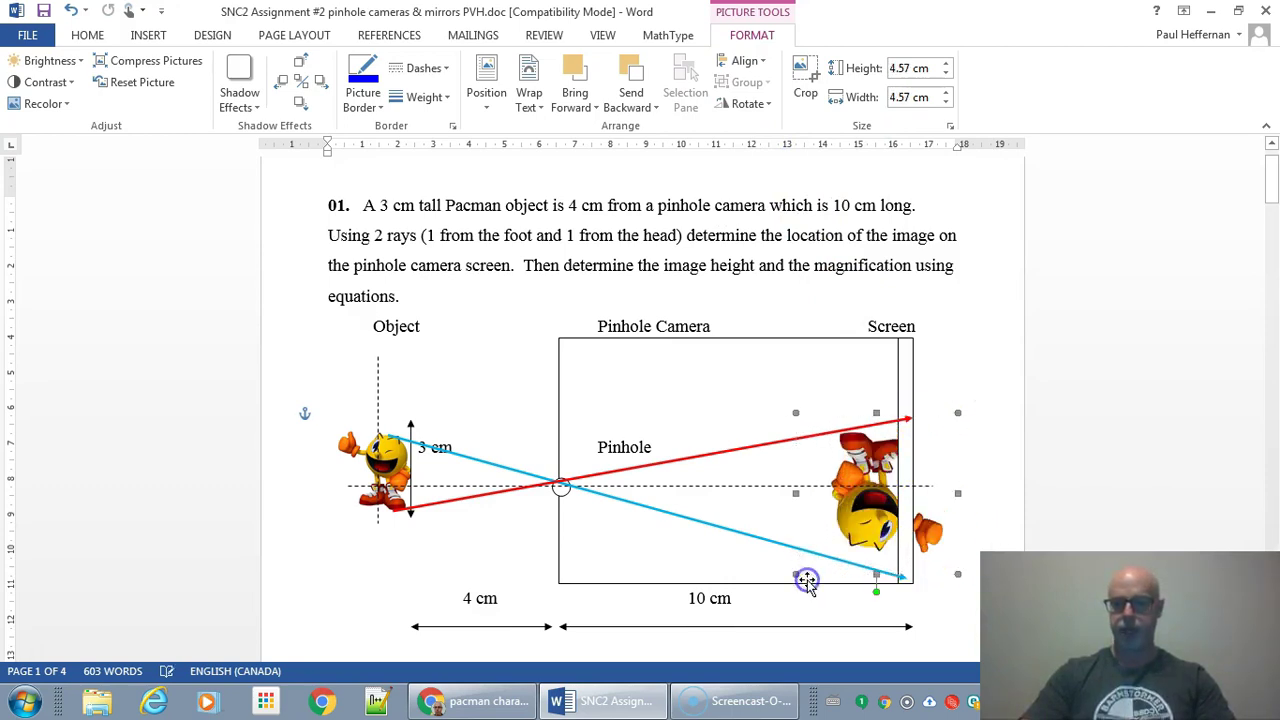
pyautogui.press('Right')
pyautogui.press('Right')
pyautogui.press('Right')
pyautogui.click(861, 546)
pyautogui.moveTo(818, 574); pyautogui.dragTo(794, 594)
pyautogui.click(980, 411)
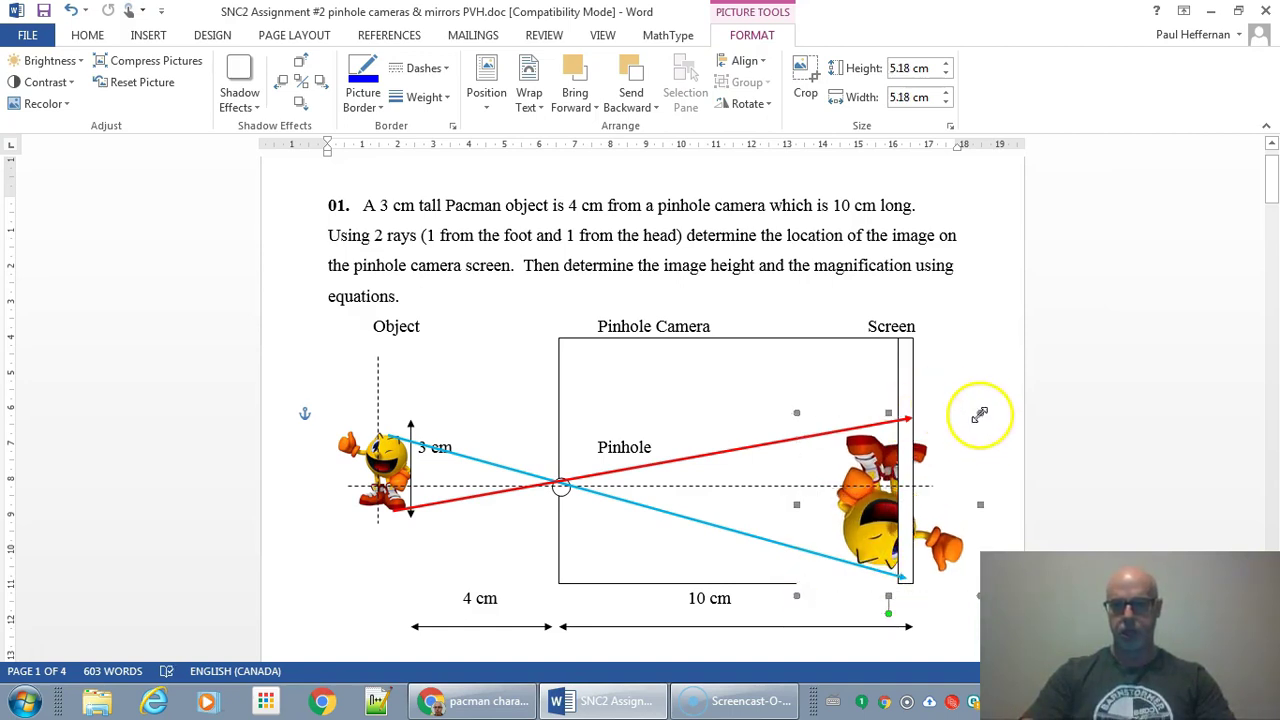
pyautogui.moveTo(991, 396); pyautogui.dragTo(991, 400)
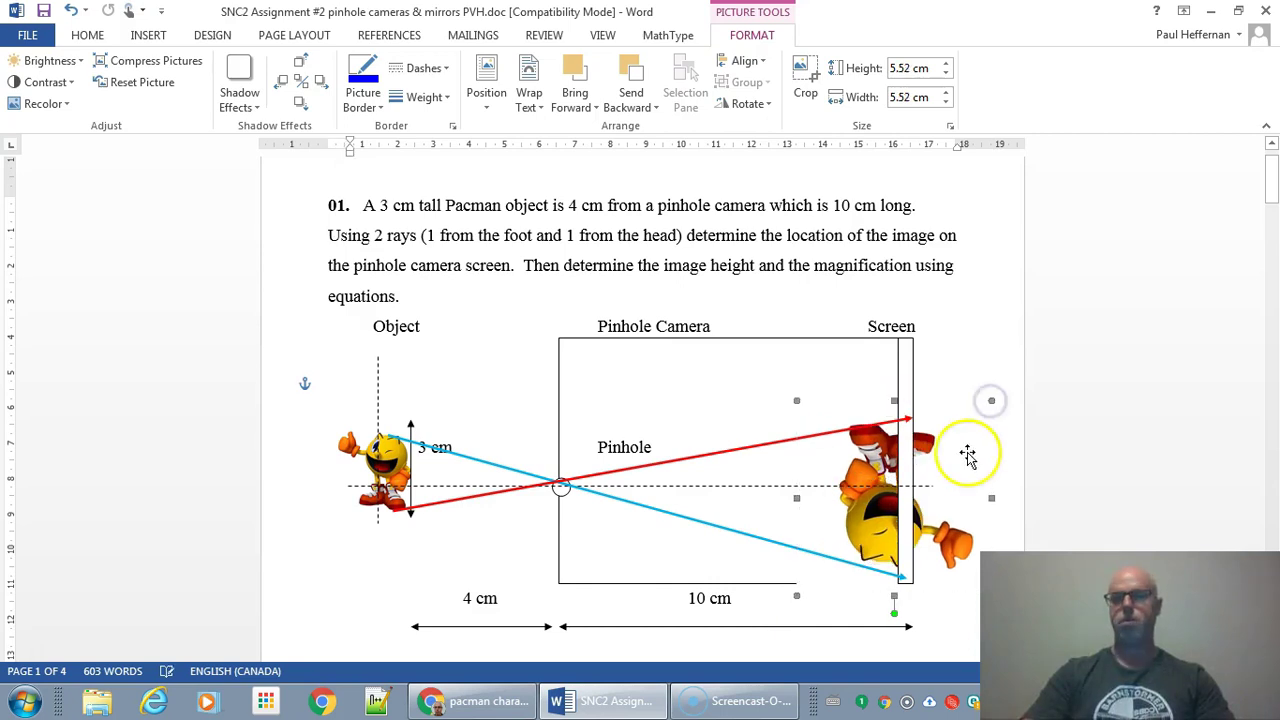
pyautogui.click(946, 497)
pyautogui.scroll(-2, 971, 491)
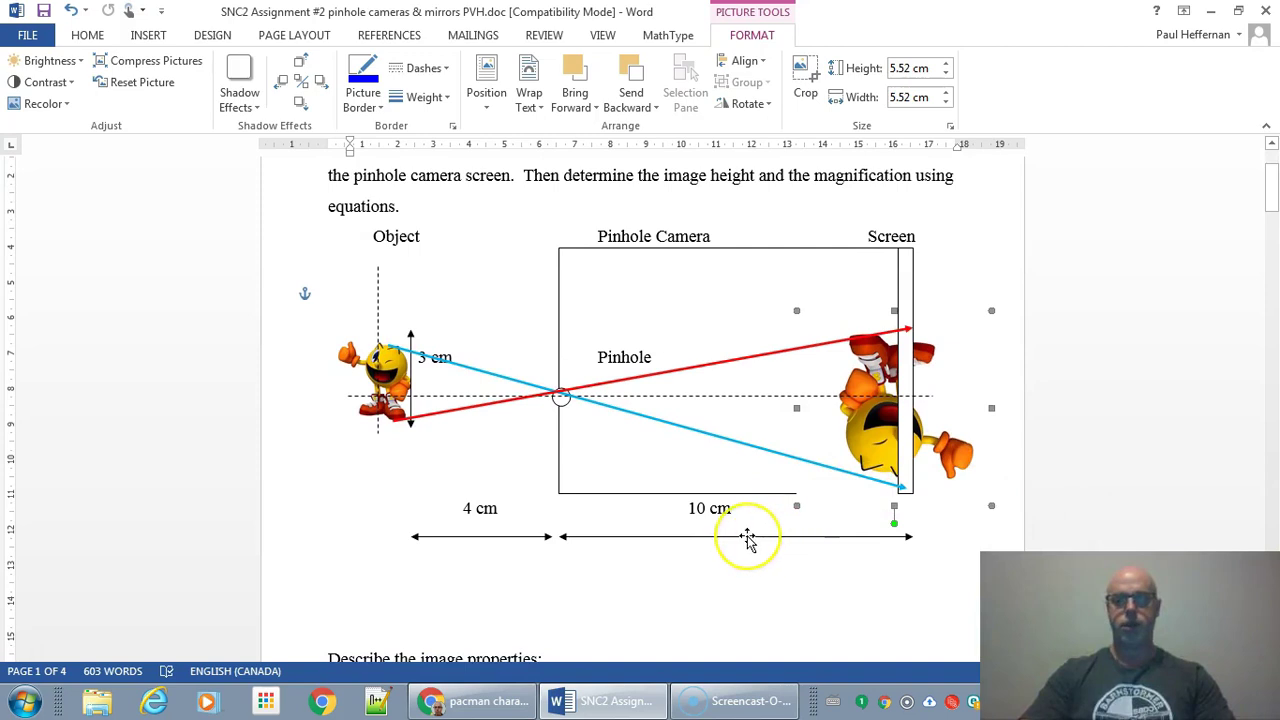
# Draw a 4.67 cm vertical line beside the inverted Pacman image
pyautogui.click(147, 35)
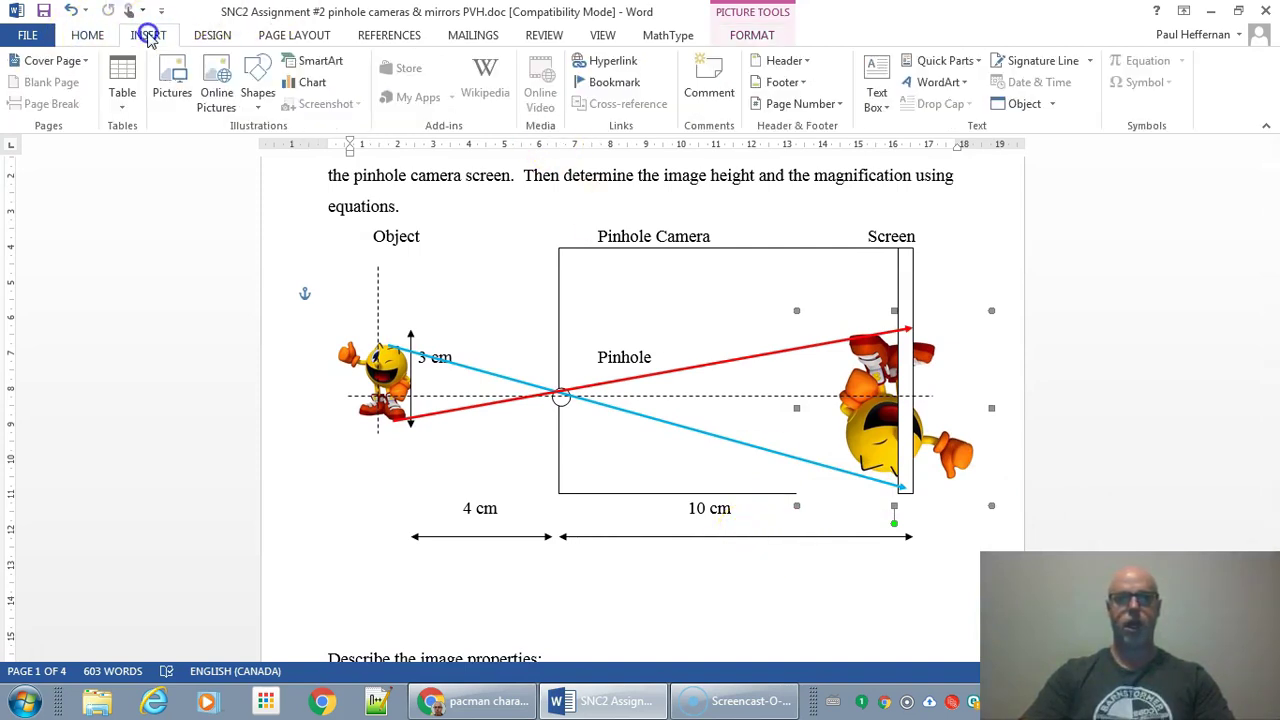
pyautogui.click(257, 85)
pyautogui.click(286, 149)
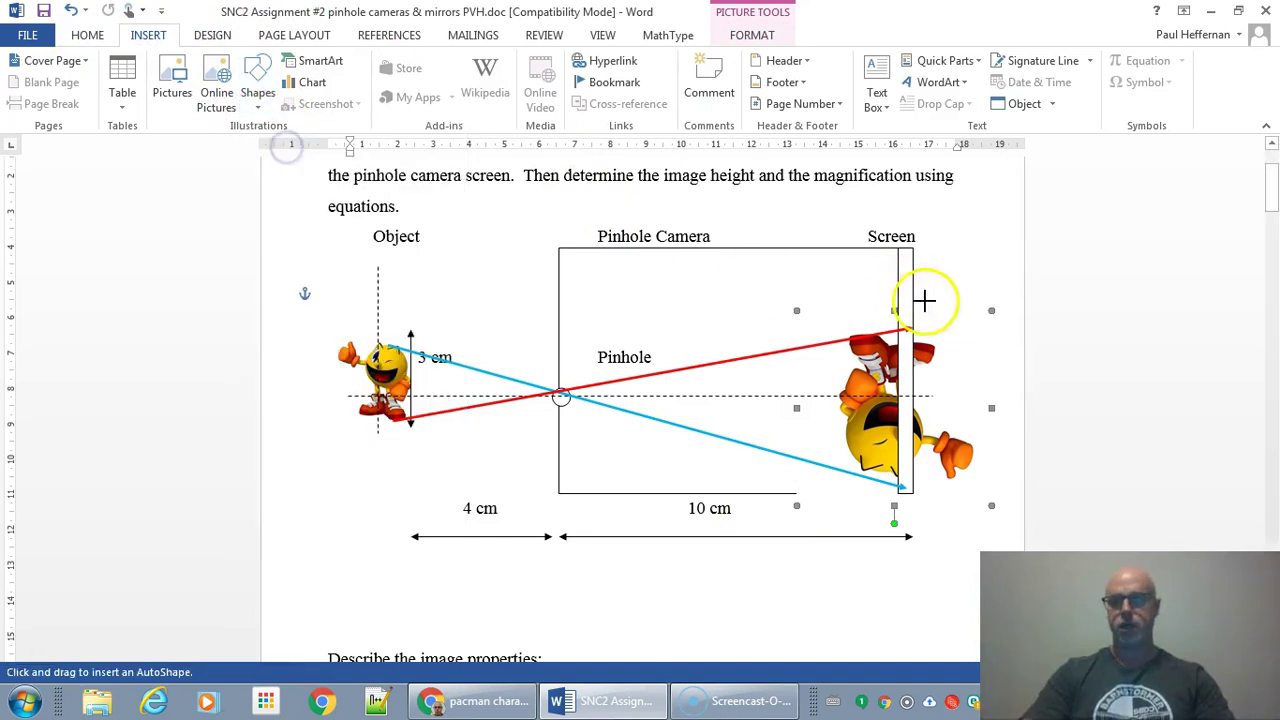
pyautogui.moveTo(942, 327); pyautogui.dragTo(951, 397)
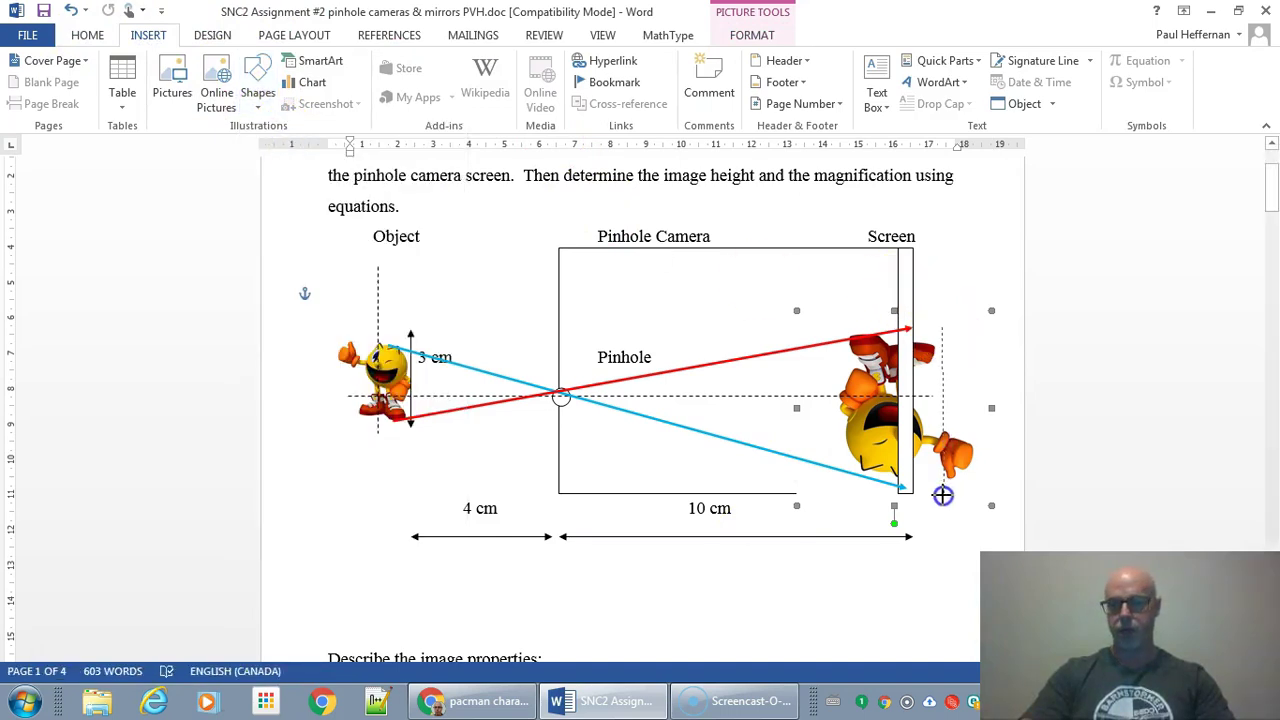
pyautogui.moveTo(942, 495); pyautogui.dragTo(942, 492)
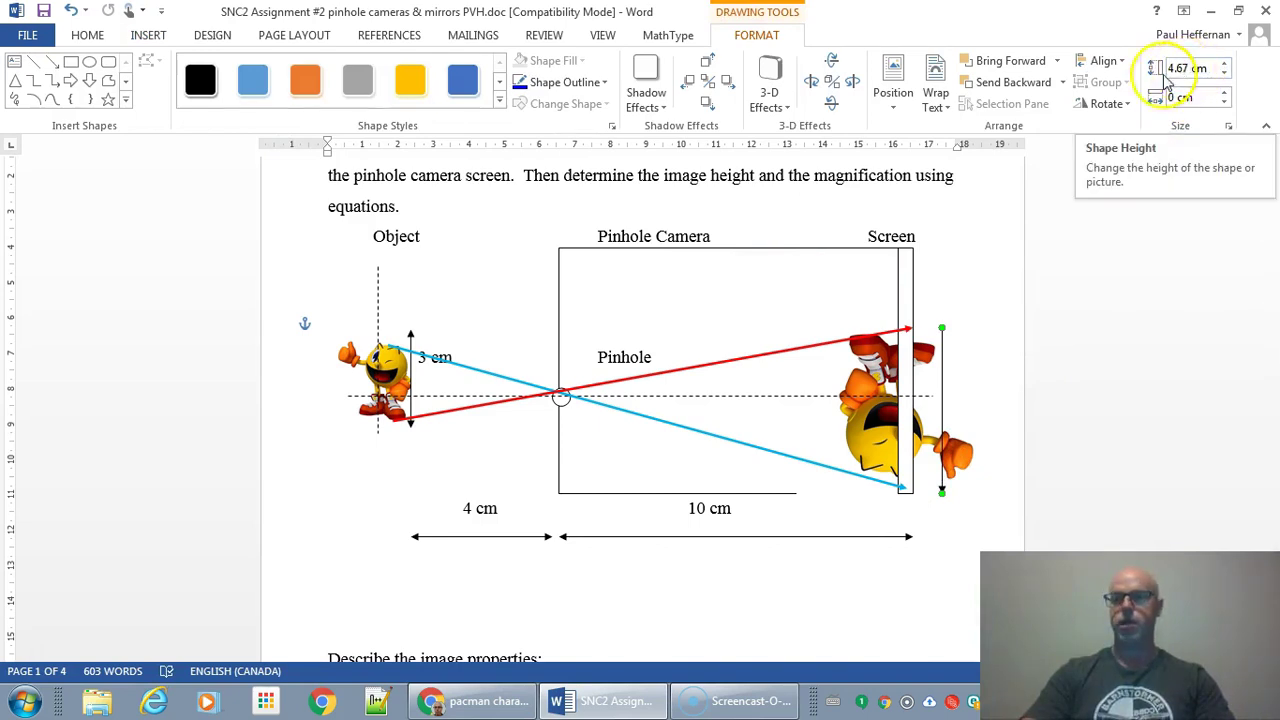
# Add a '4.67 cm' height label beside the height line at the screen
pyautogui.click(935, 299)
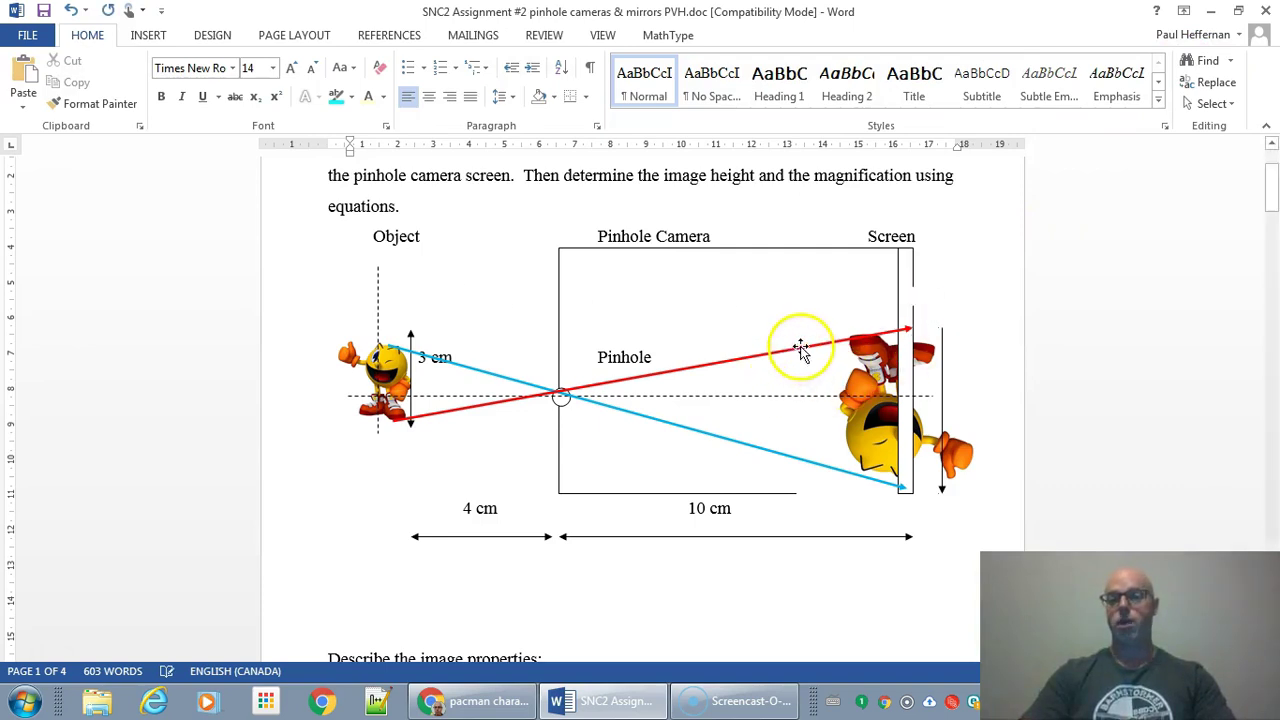
pyautogui.write('4.64')
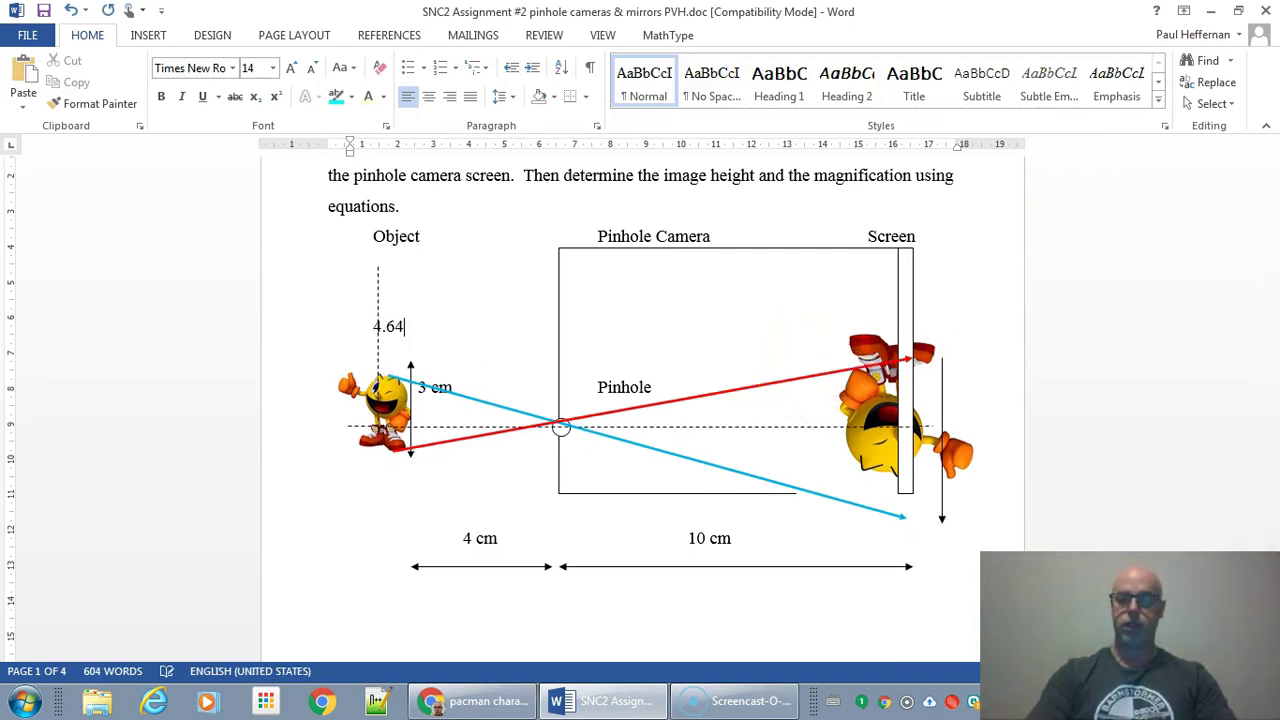
pyautogui.press('Tab')
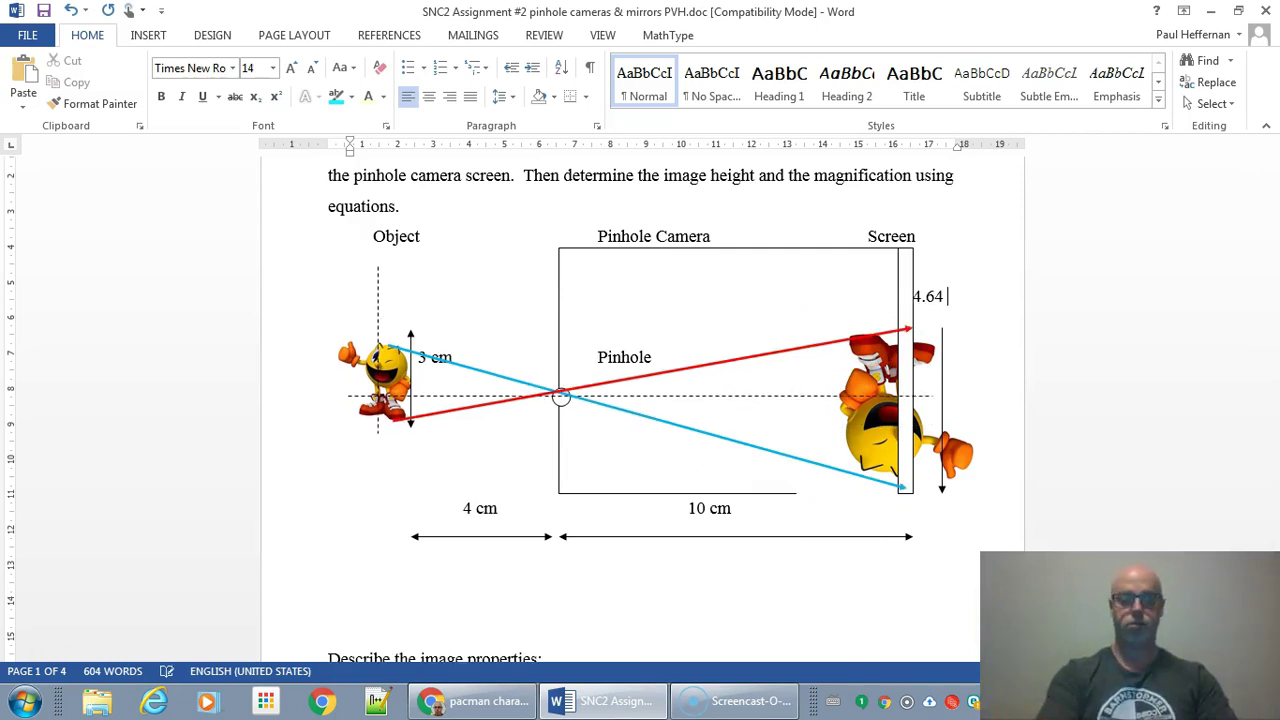
pyautogui.write('7')
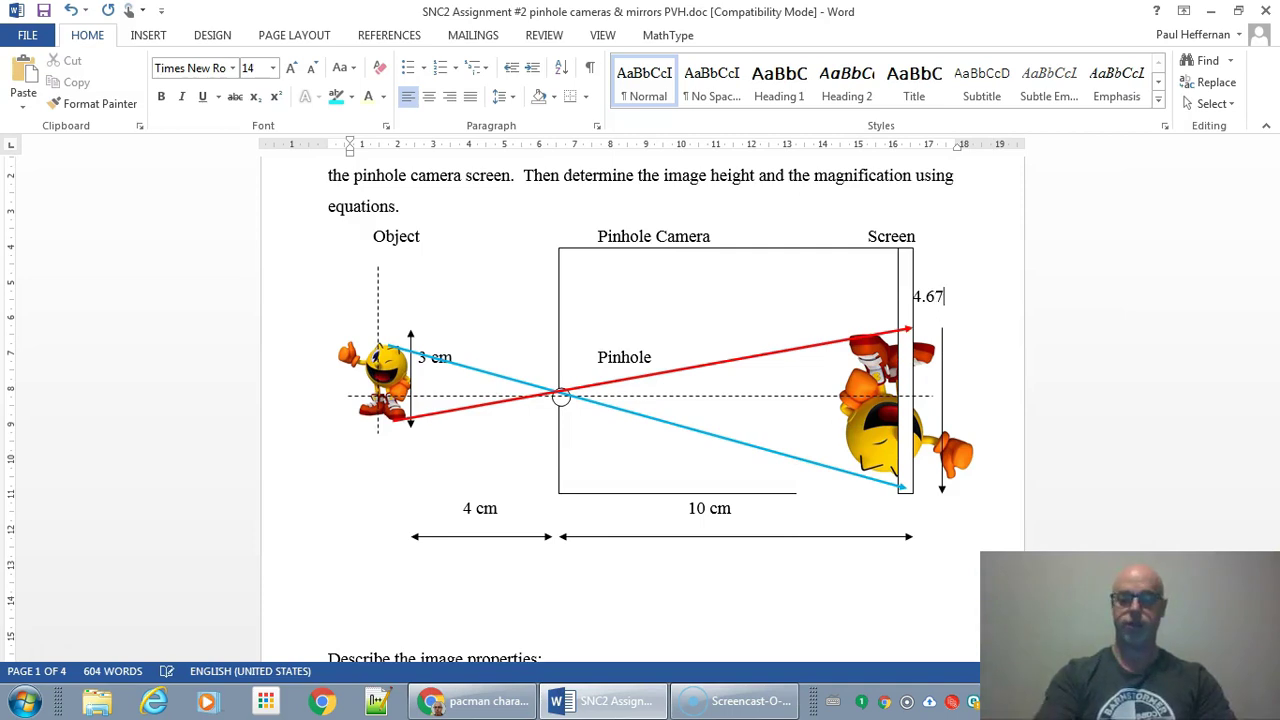
pyautogui.write(' cm')
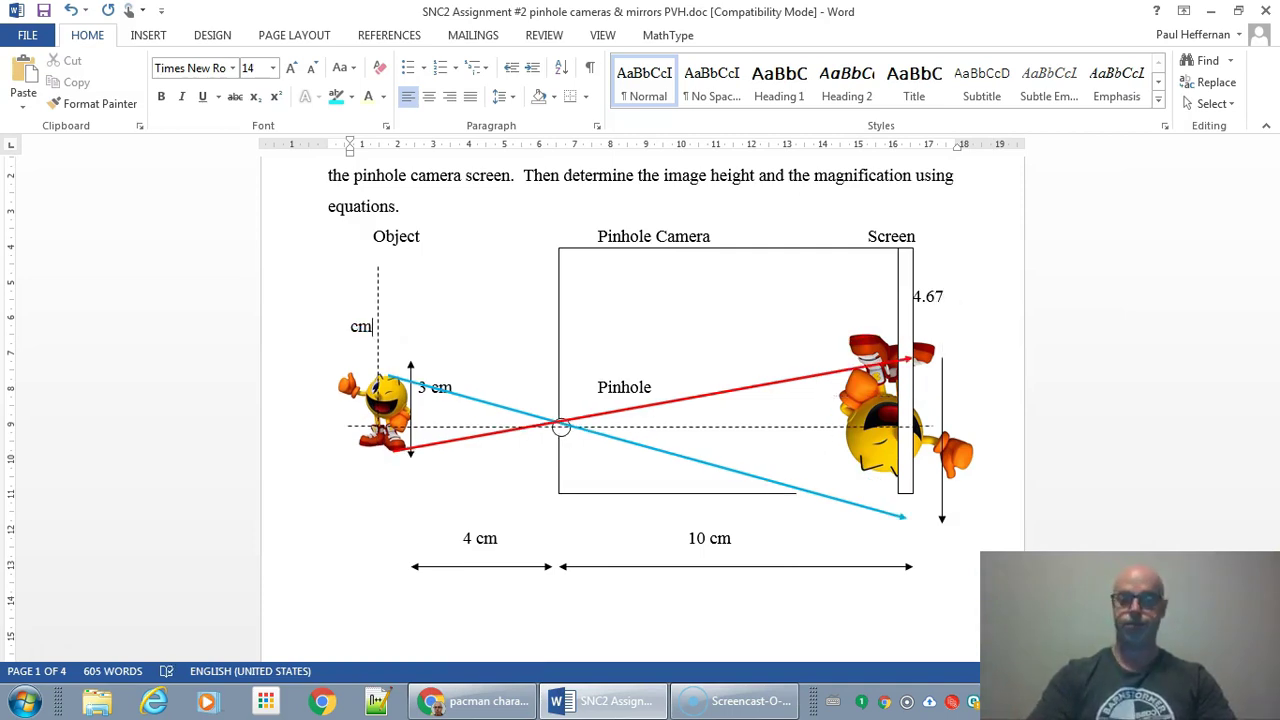